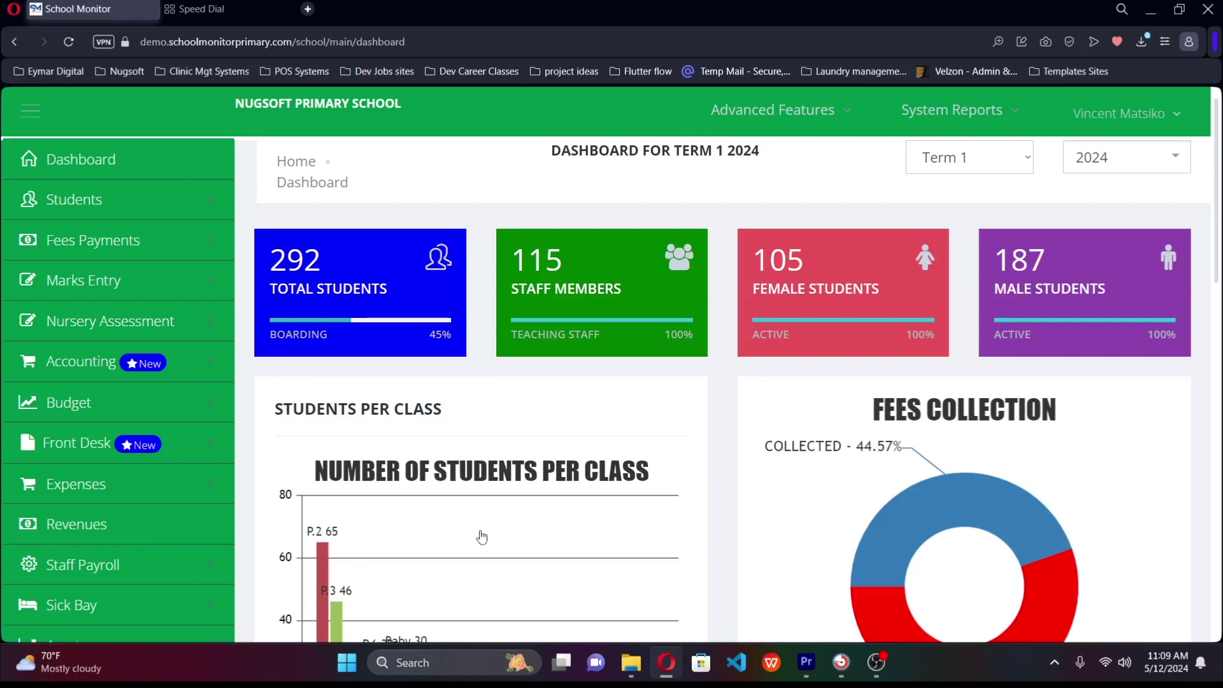
Step: Zoom the Term 1 2024 dashboard out to fit more content
key("ctrl+minus")
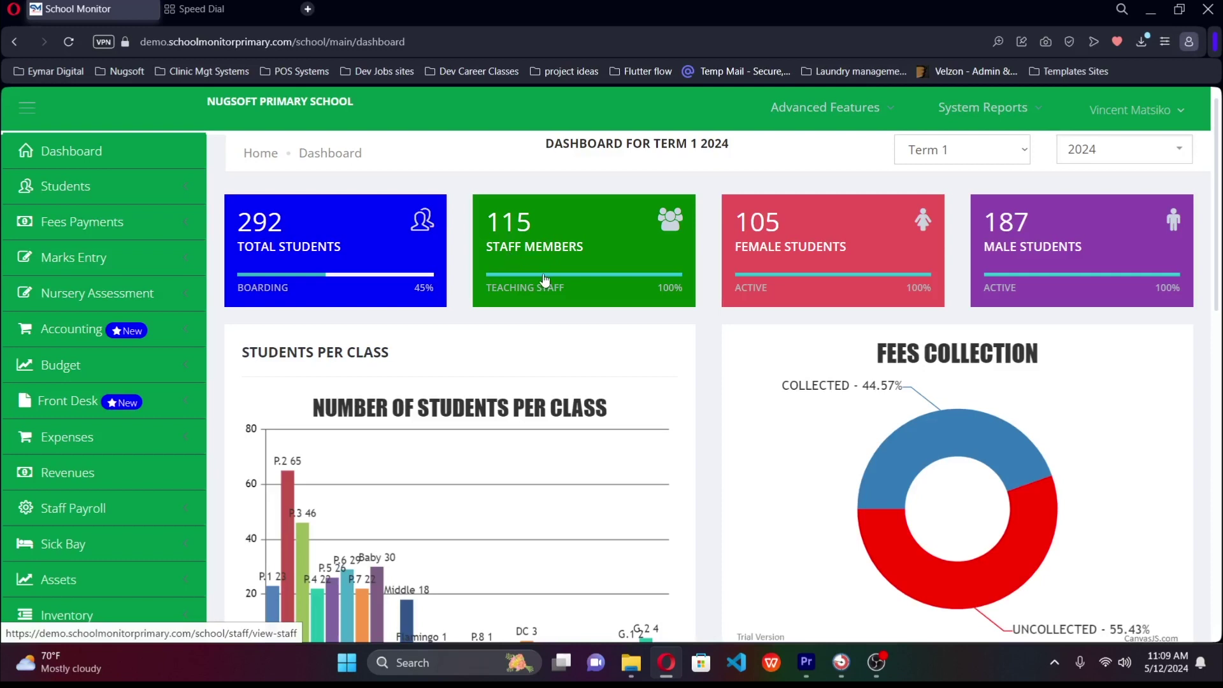
scroll(508, 382, "down", 1)
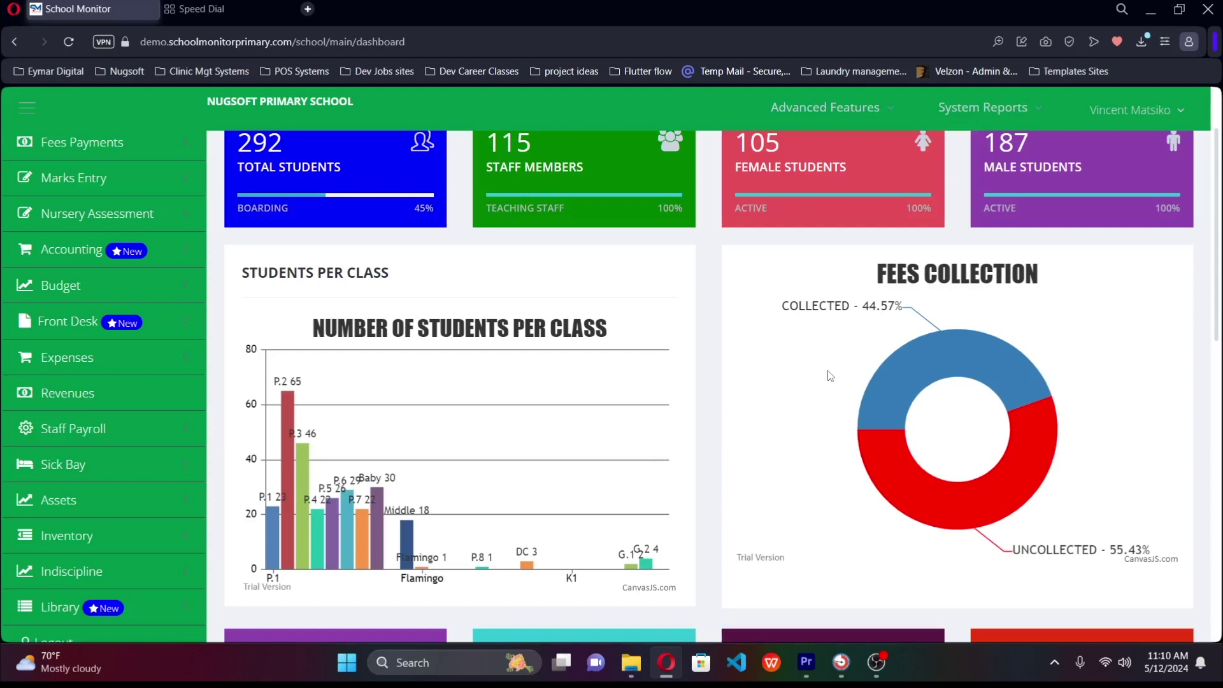
scroll(830, 375, "down", 3)
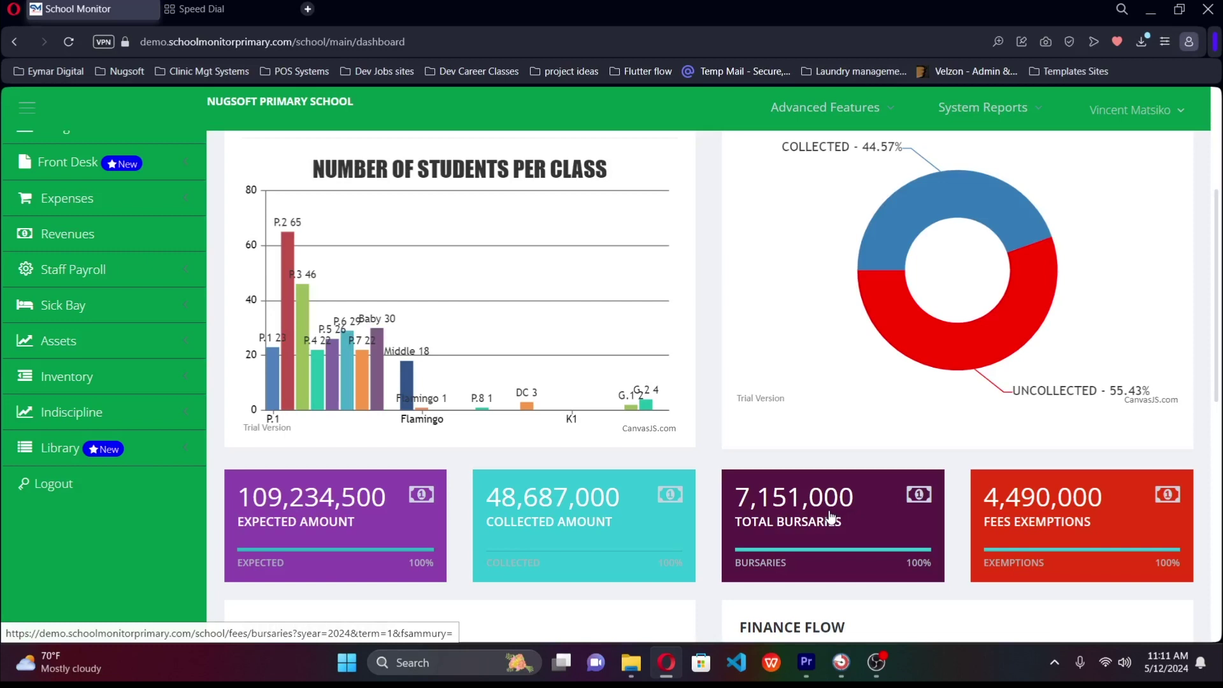
scroll(849, 500, "down", 1)
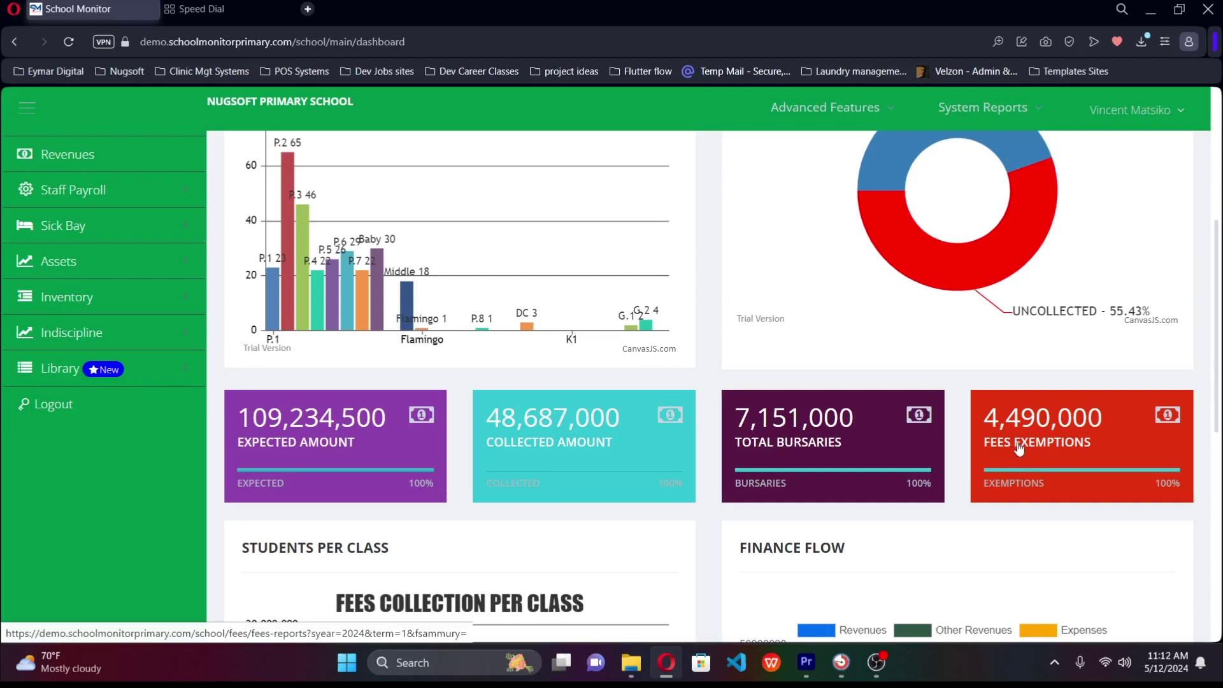
scroll(1019, 448, "down", 4)
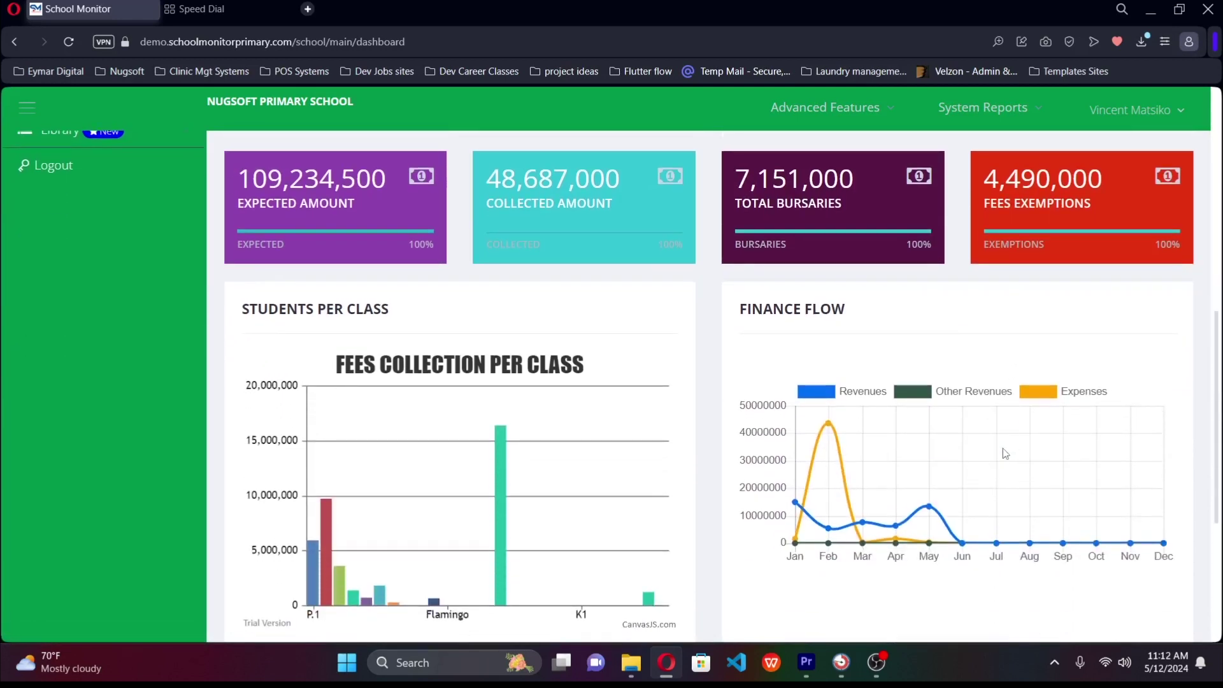
scroll(1003, 449, "down", 3)
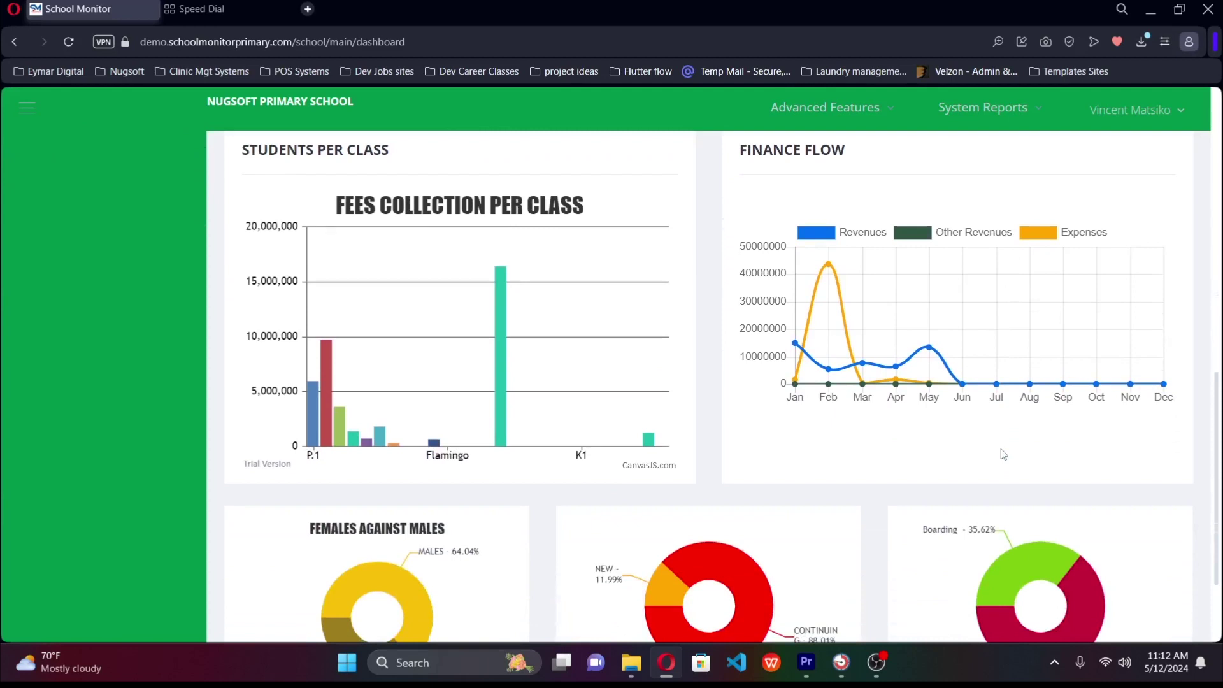
scroll(1001, 451, "up", 5)
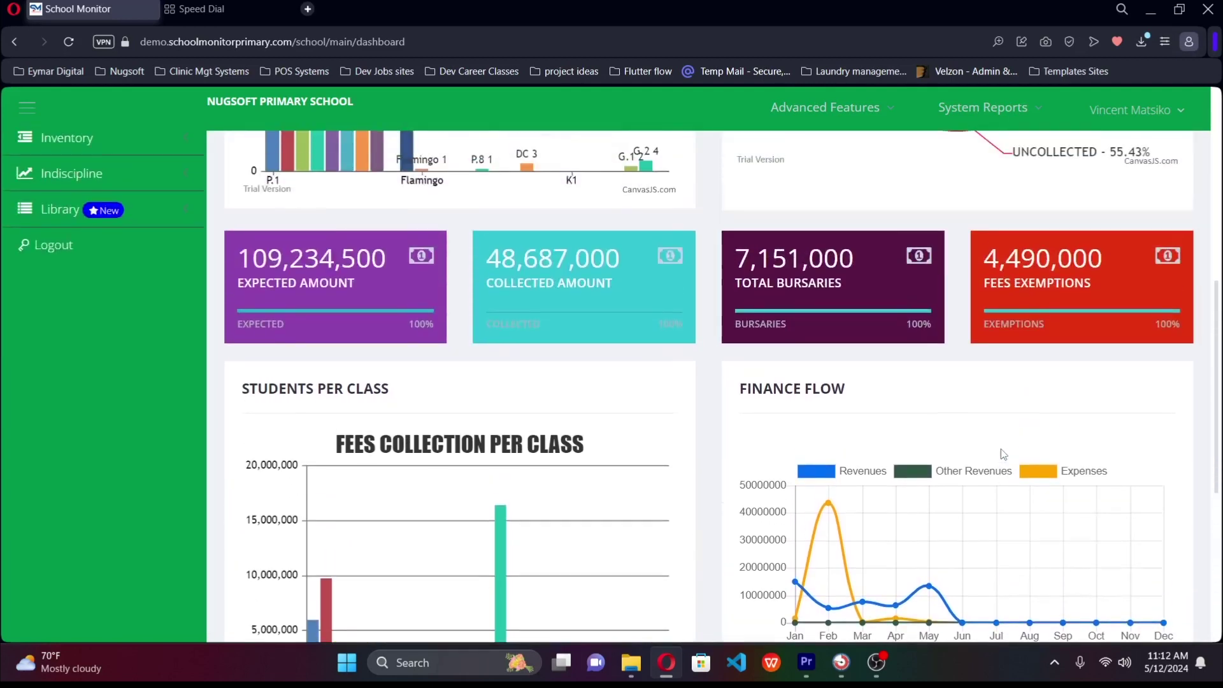
scroll(1000, 449, "up", 6)
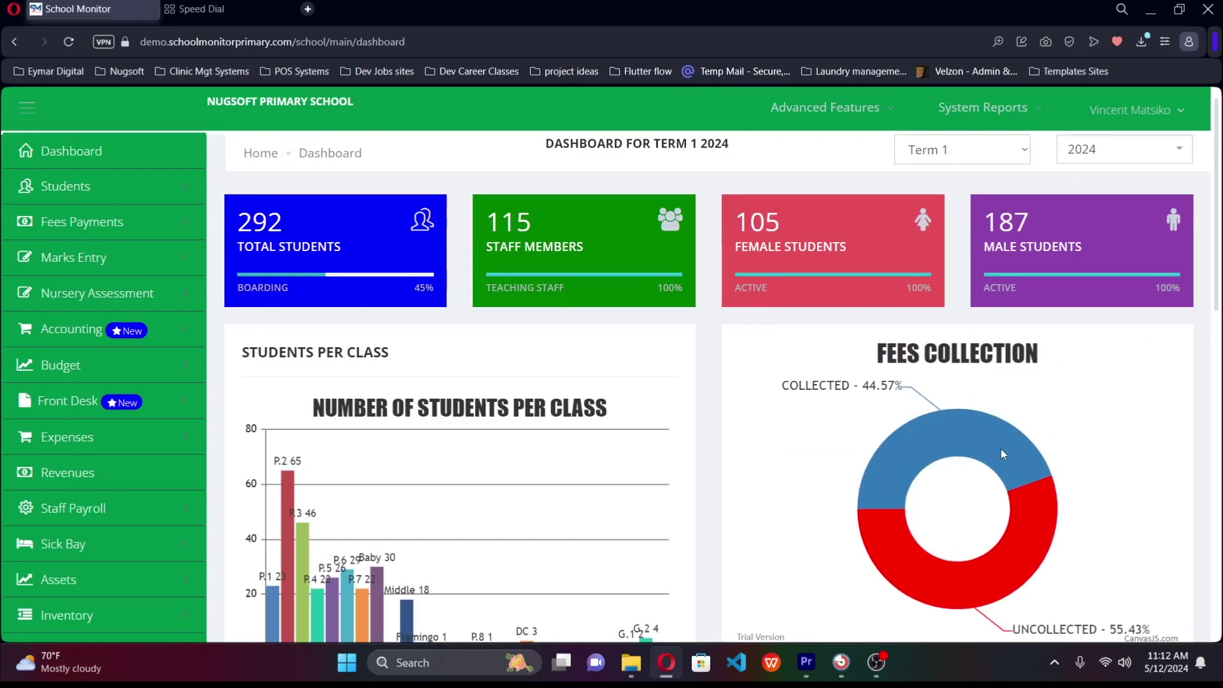
mouse_move(952, 431)
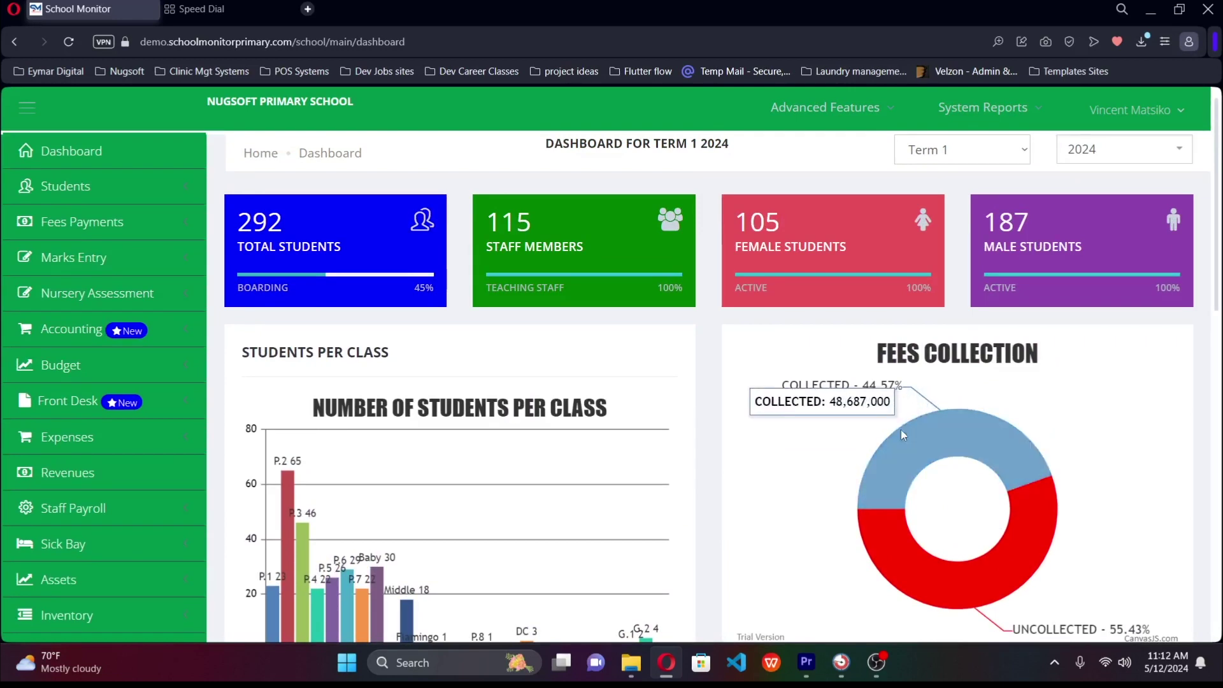
left_click(972, 121)
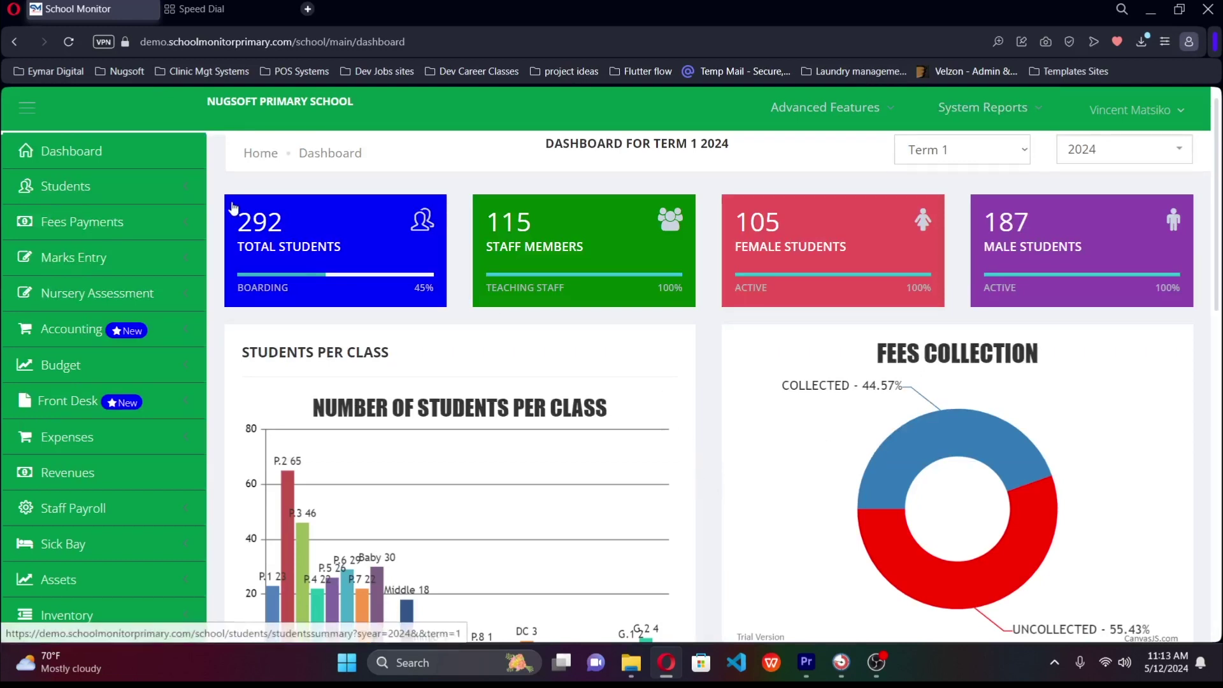
Step: Expand Students, preview the Add Student form, then open View Students for 2024 Term 1
left_click(188, 201)
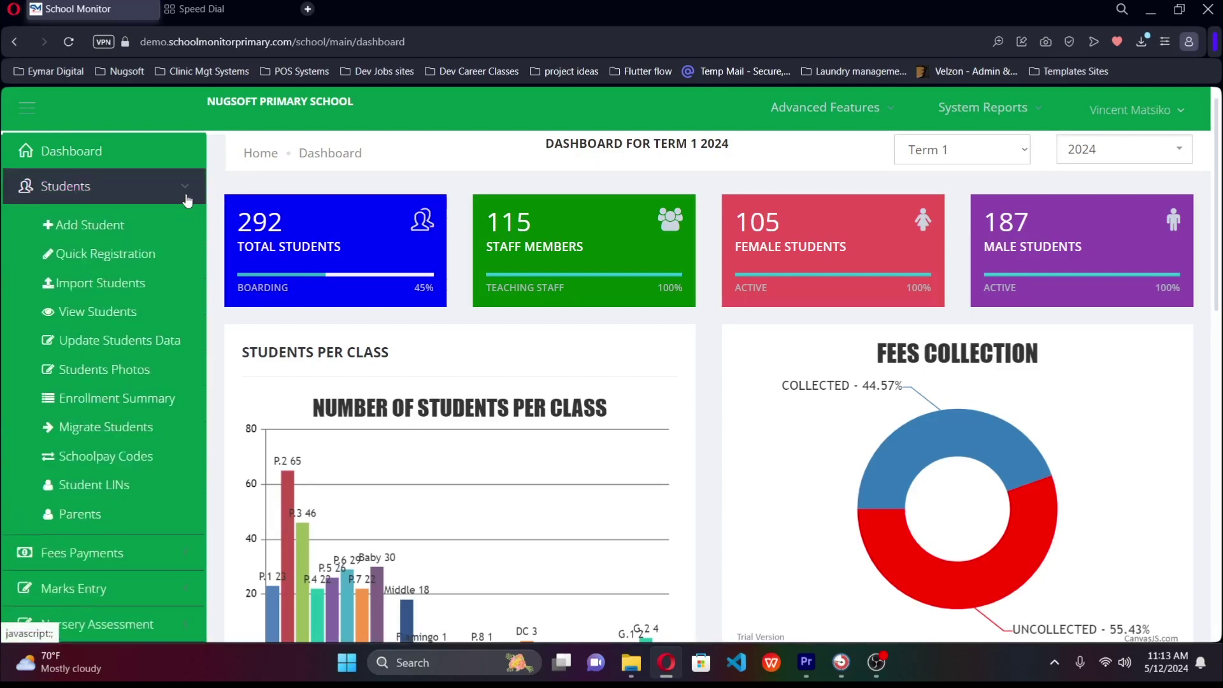
left_click(134, 230)
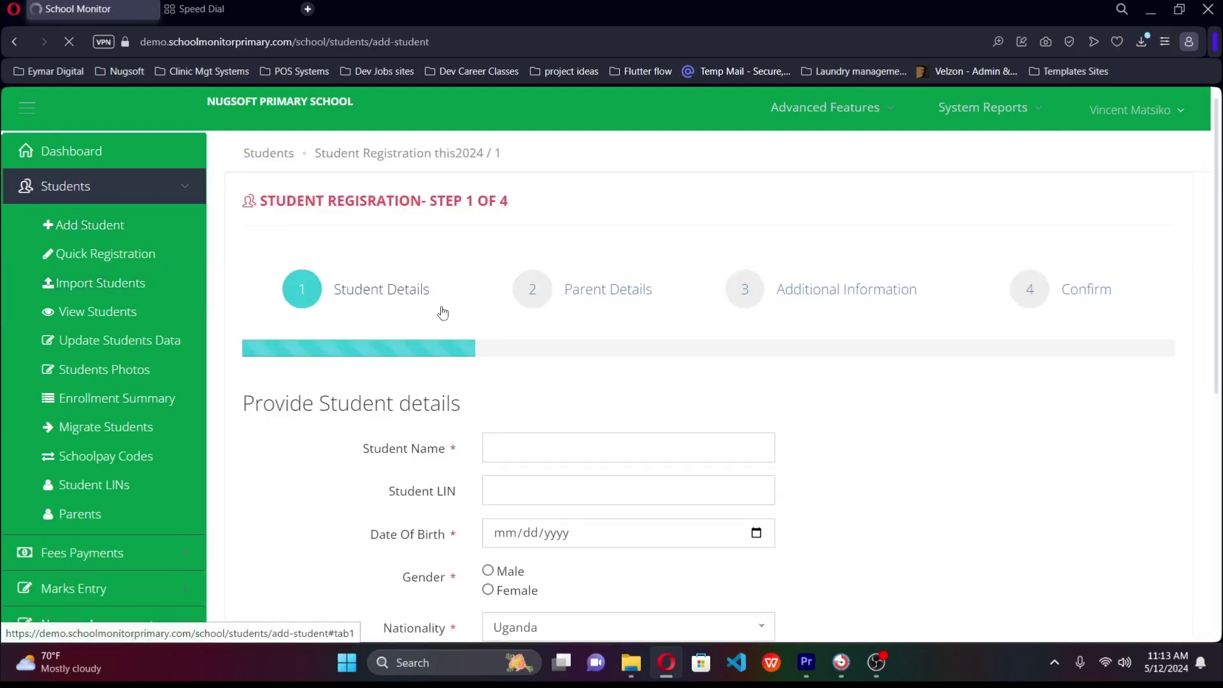
scroll(444, 307, "down", 2)
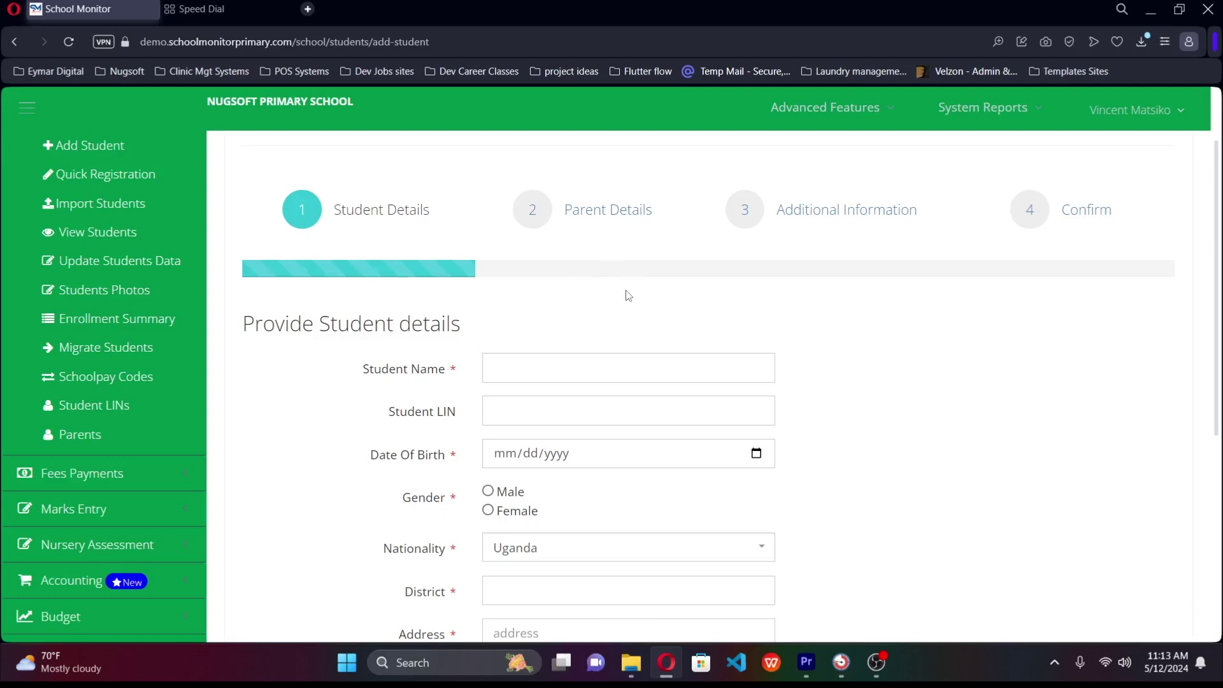
left_click(130, 245)
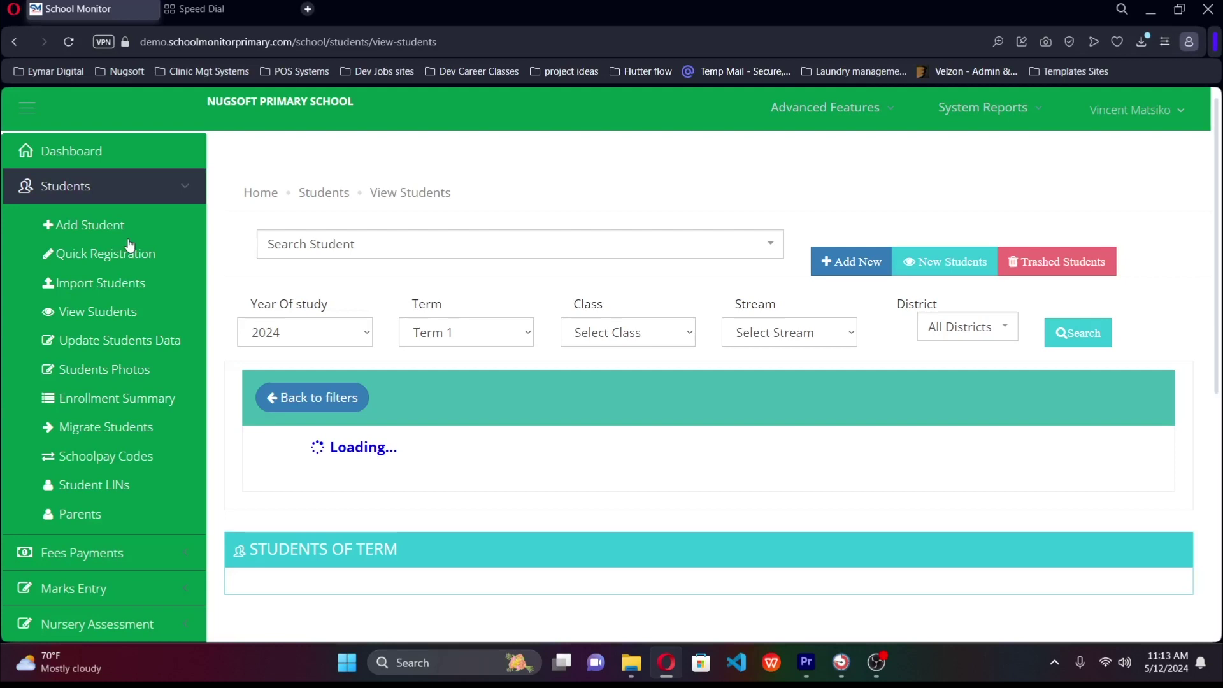
Step: Search by part of the student's name and open the P.2 boarding student's profile
left_click(274, 246)
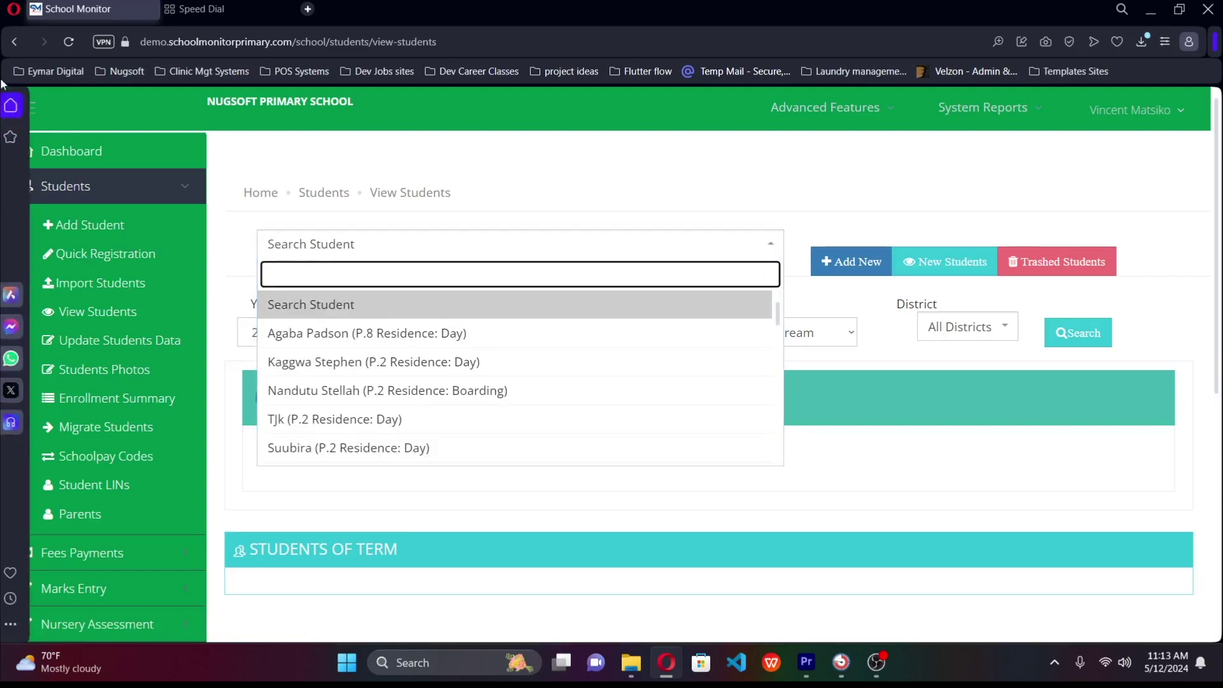
type("Emm")
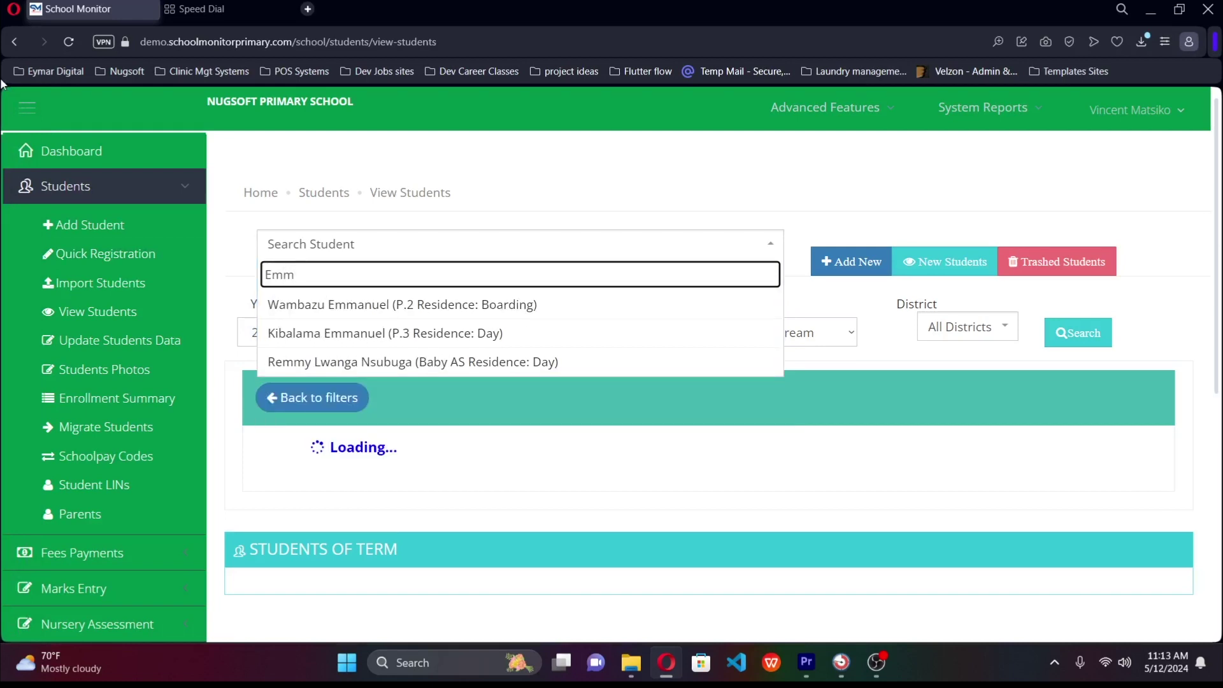
left_click(349, 306)
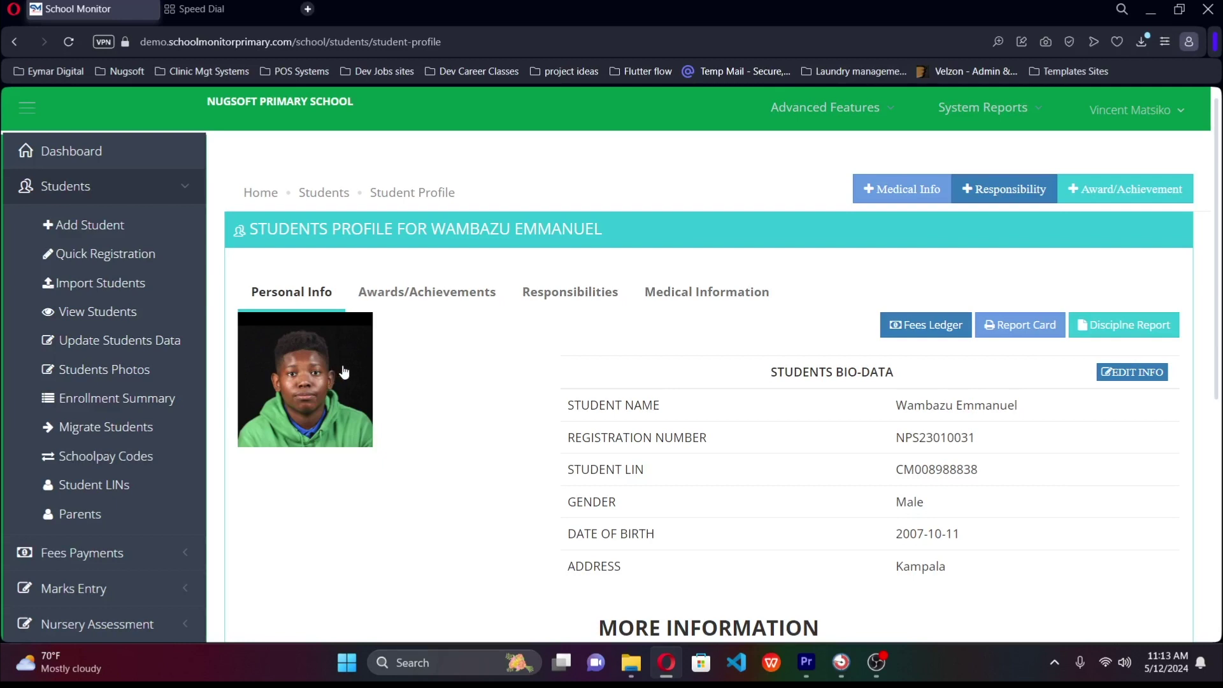
Step: Browse the profile's Awards/Achievements, Responsibilities and Medical Information tabs
scroll(357, 369, "down", 1)
scroll(637, 350, "down", 1)
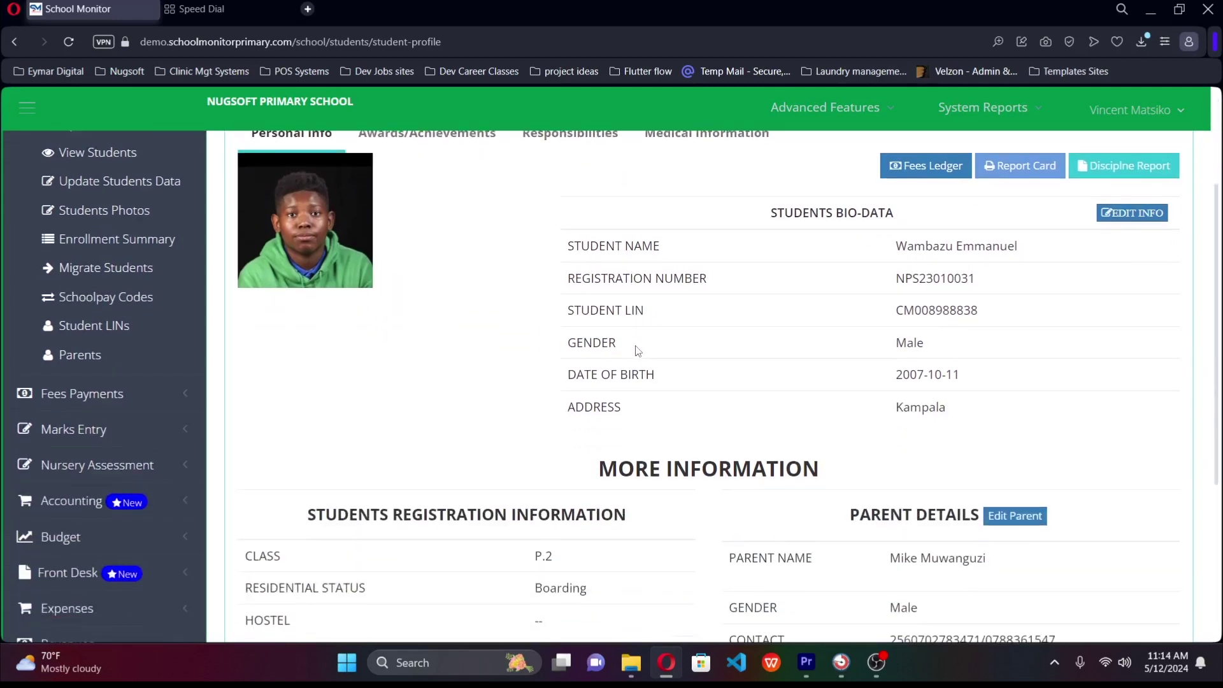
scroll(630, 356, "down", 1)
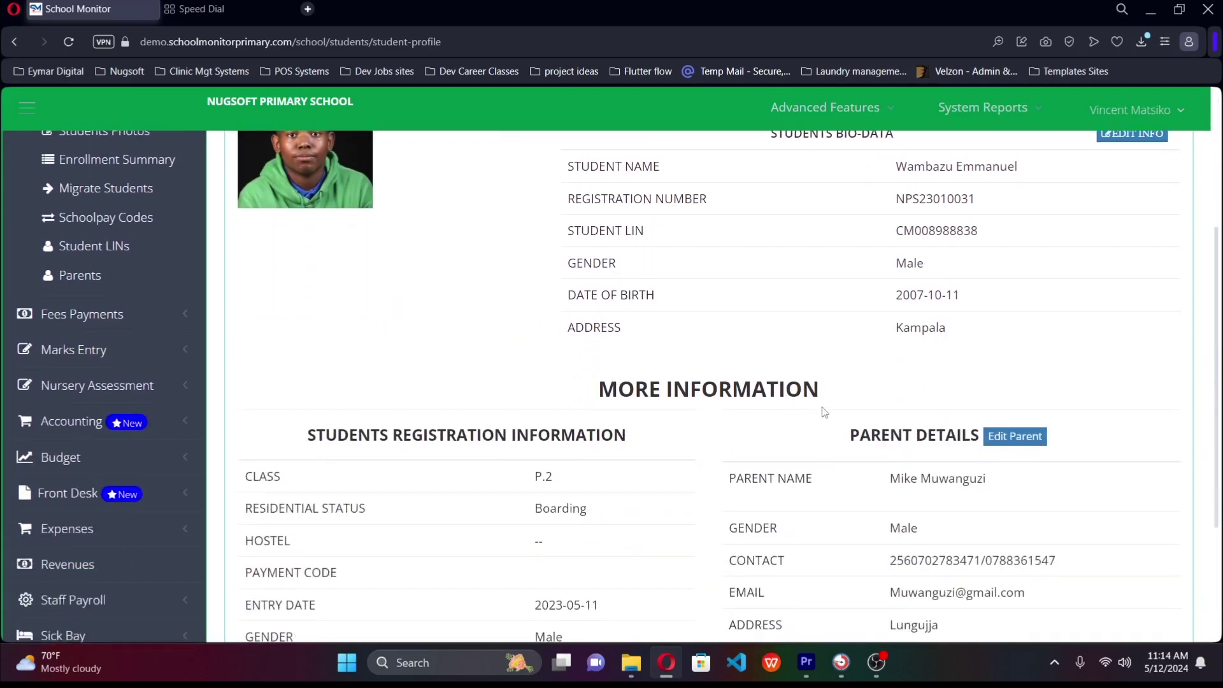
scroll(825, 404, "up", 2)
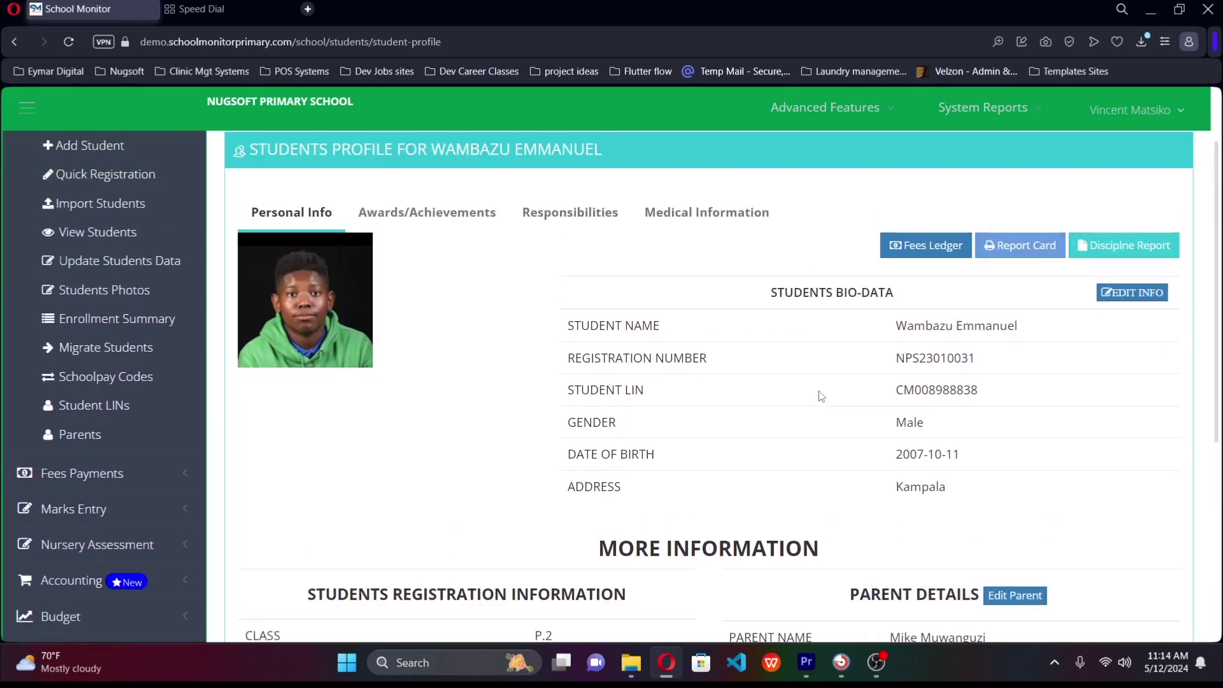
left_click(432, 223)
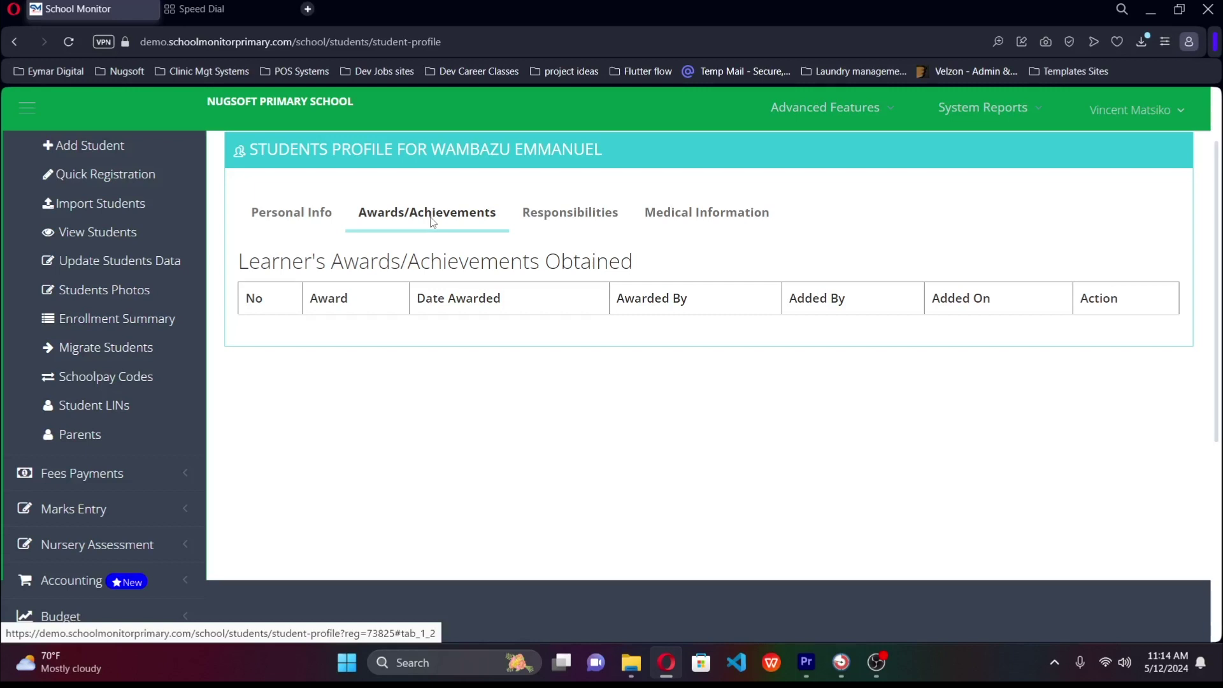
left_click(536, 215)
left_click(658, 213)
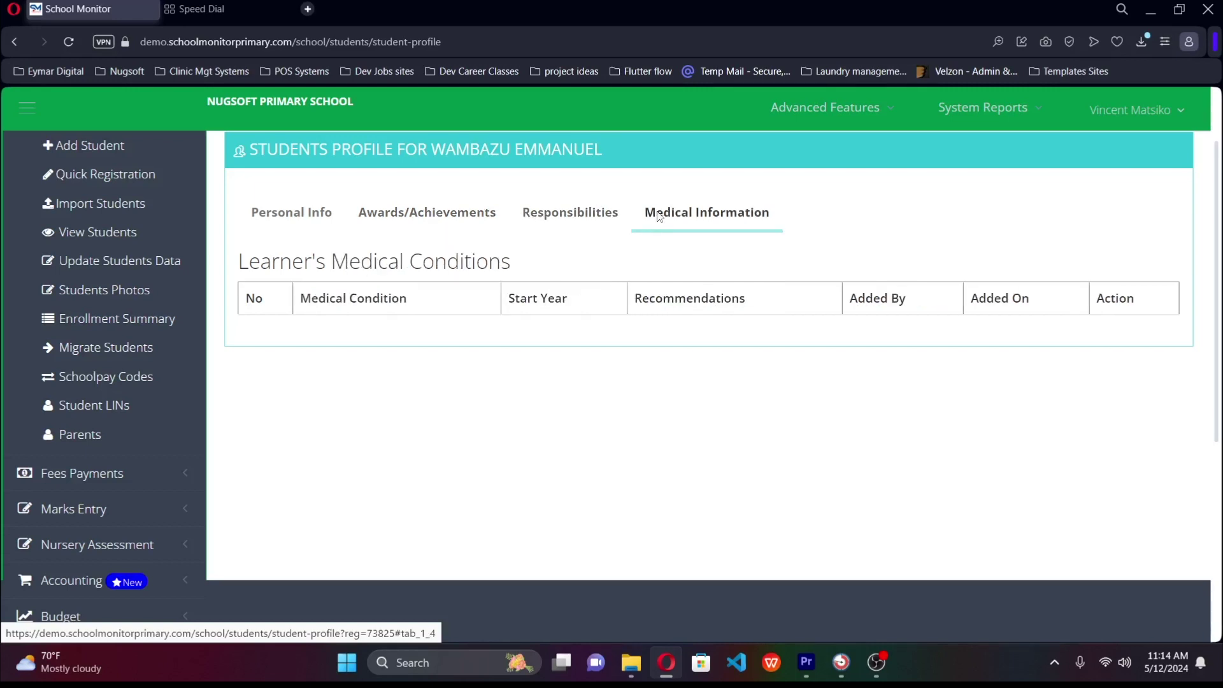
Step: Return to Personal Info and bring up the Fees Ledger button's link options
left_click(314, 231)
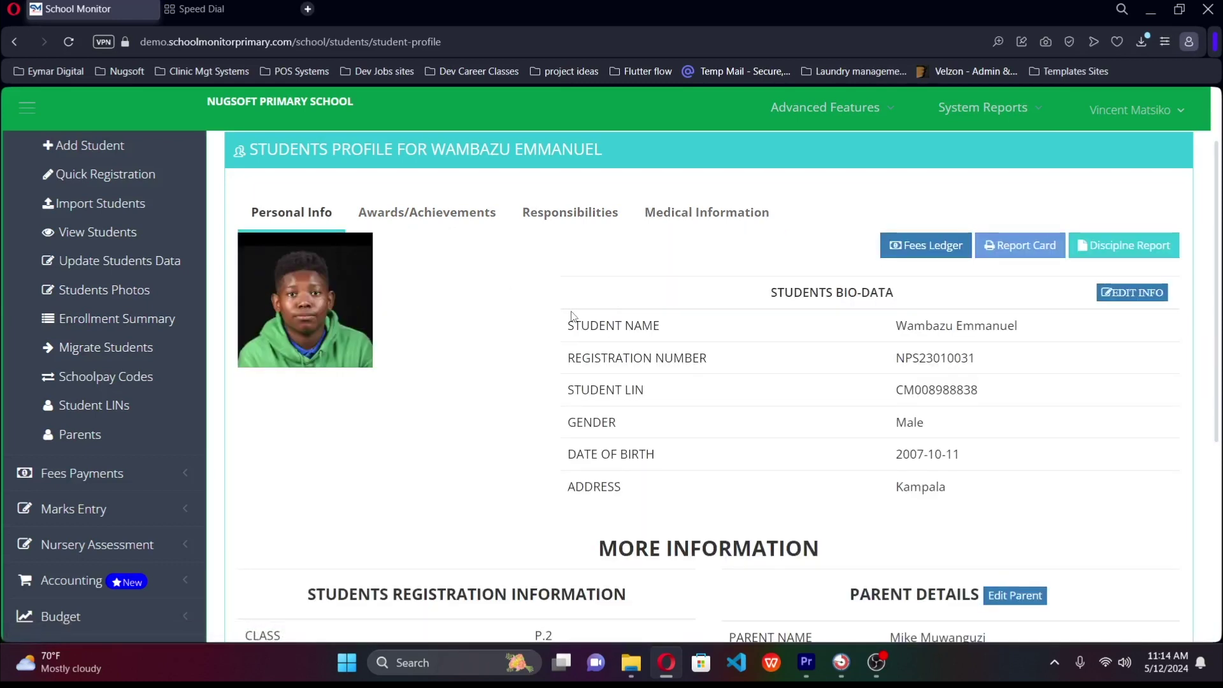
scroll(570, 311, "down", 1)
scroll(573, 312, "up", 1)
right_click(919, 253)
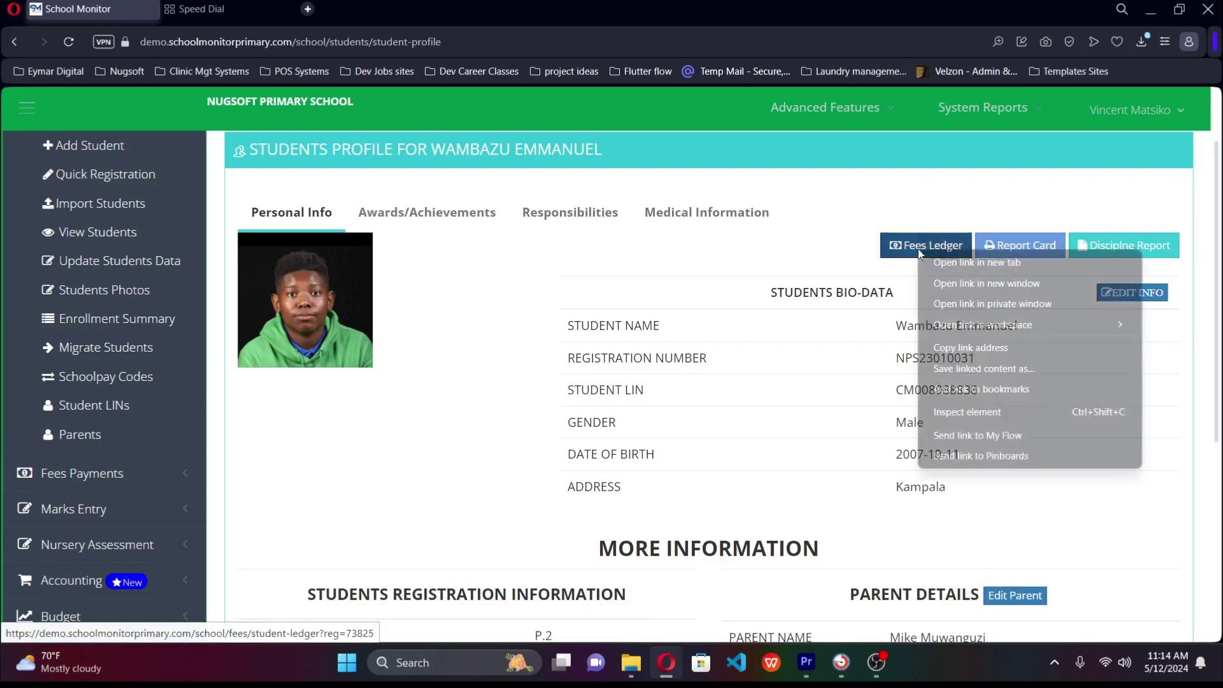
Step: Open the Fees Ledger in a new tab and review its receipts and running balance
left_click(946, 262)
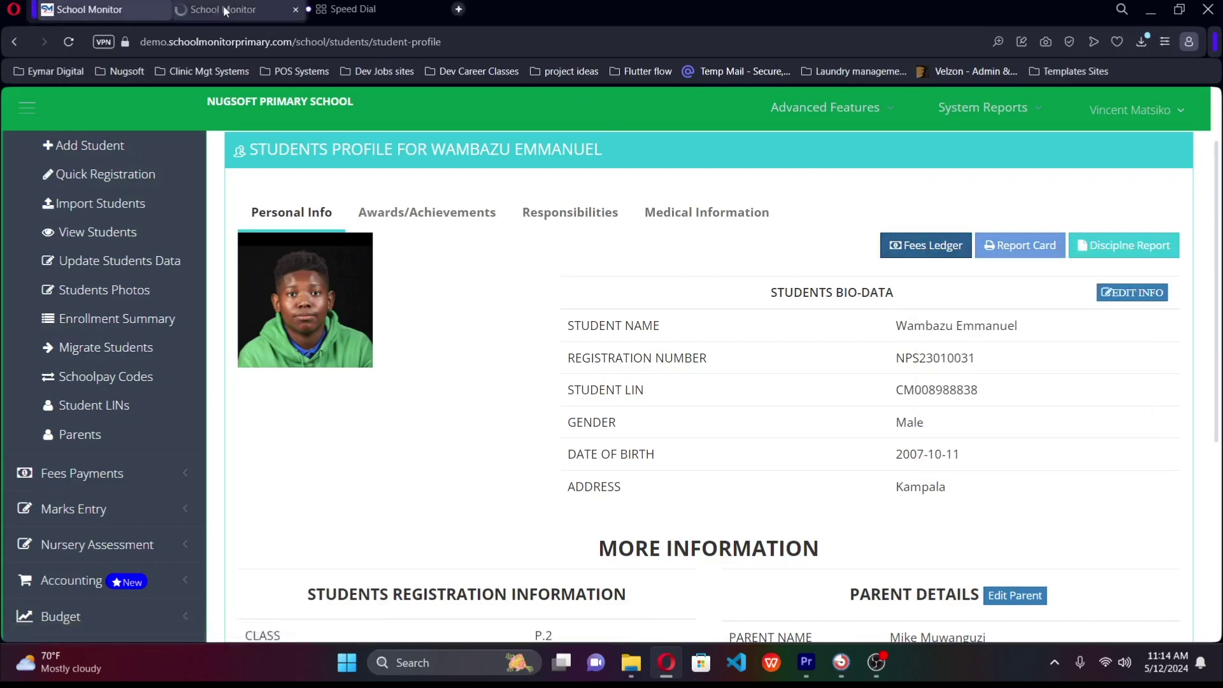
left_click(225, 11)
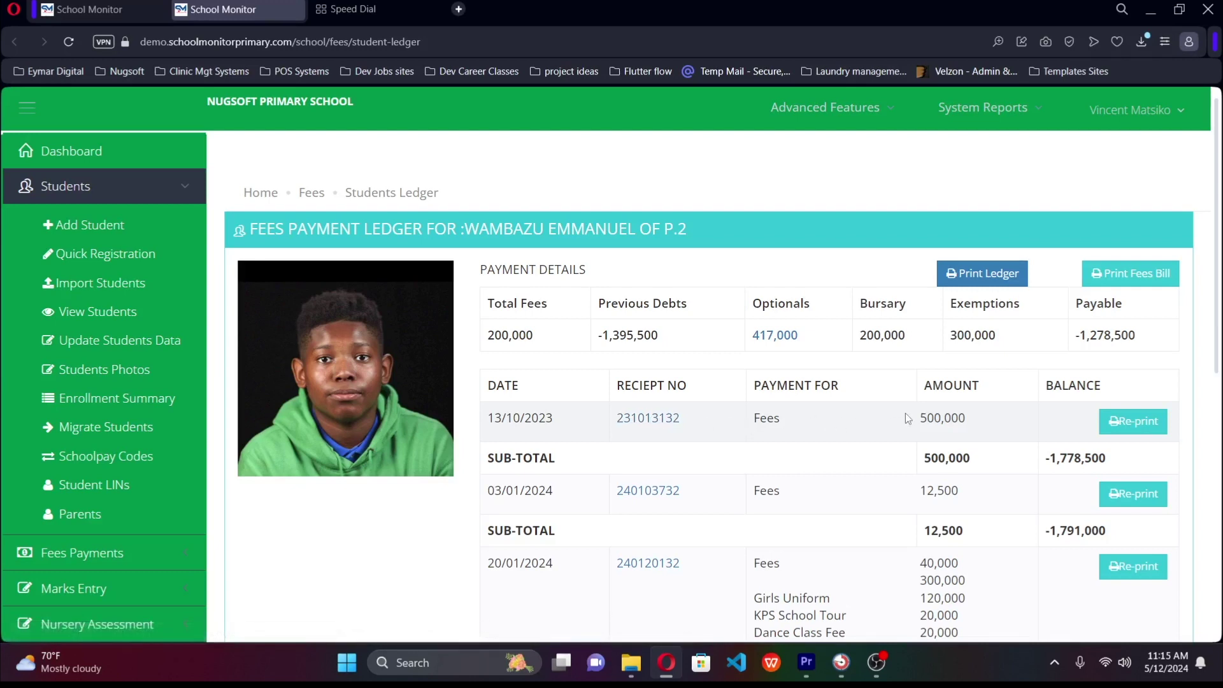
scroll(927, 418, "down", 1)
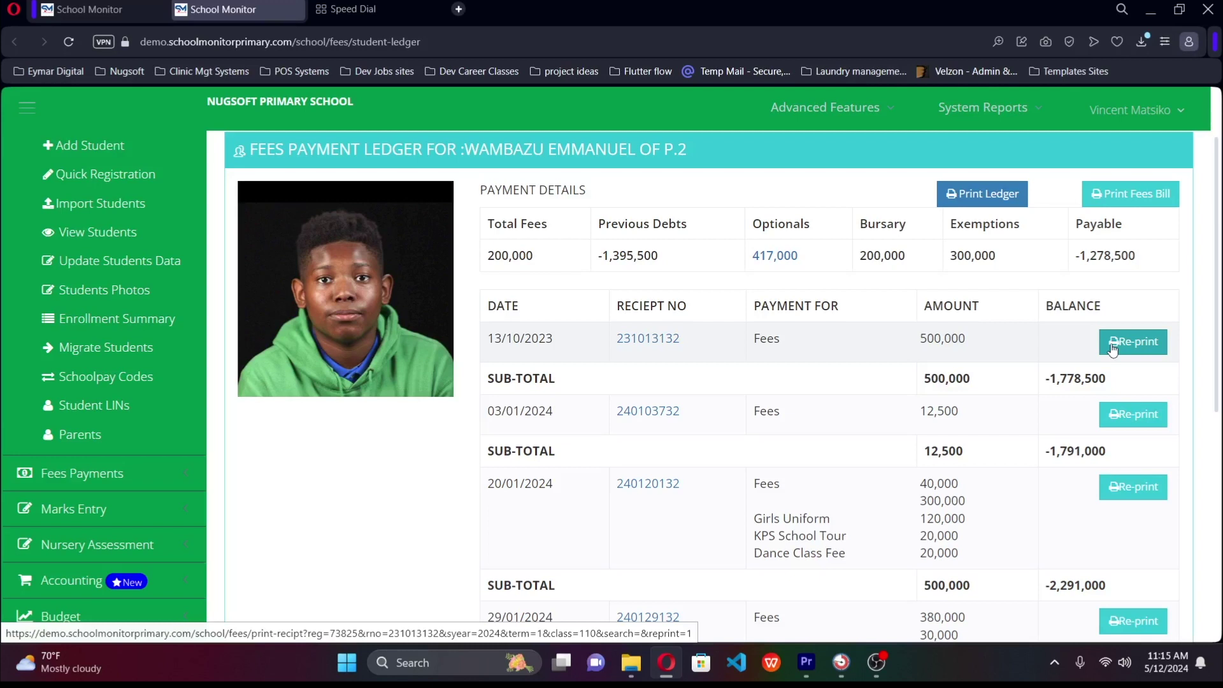
scroll(1083, 351, "down", 3)
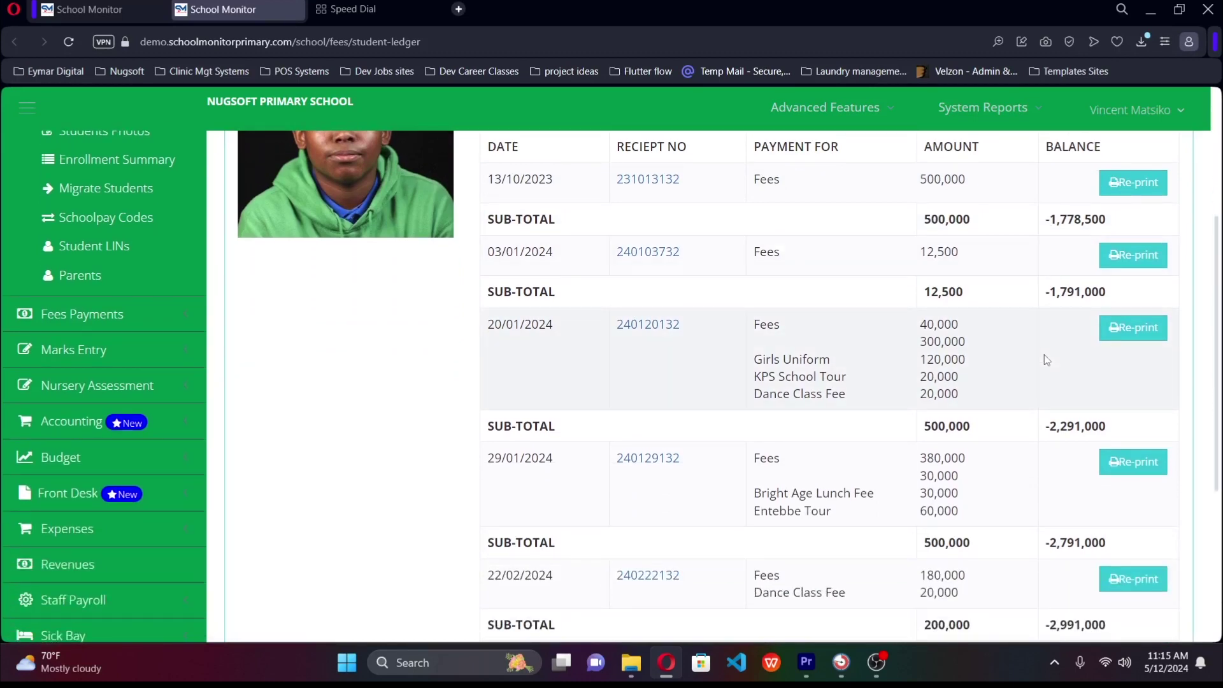
scroll(1045, 360, "down", 3)
scroll(1043, 364, "up", 6)
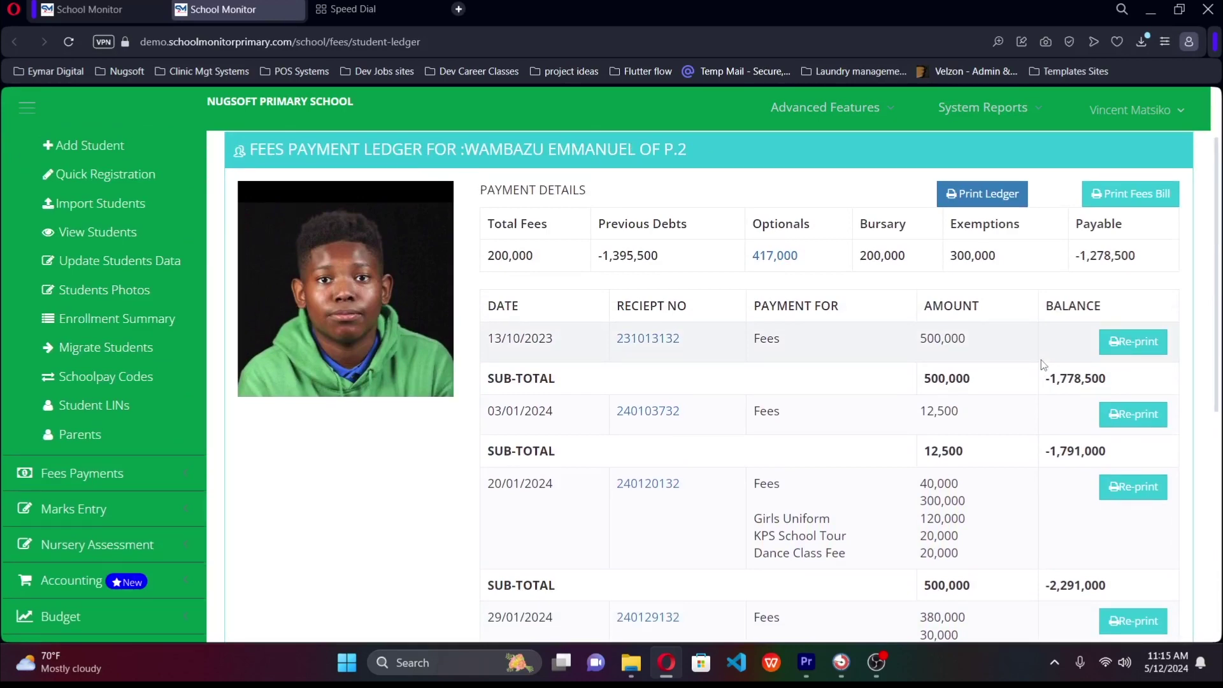
Step: Switch back to the Students Profile tab showing the learner's bio-data and registration details
left_click(82, 10)
scroll(164, 238, "up", 2)
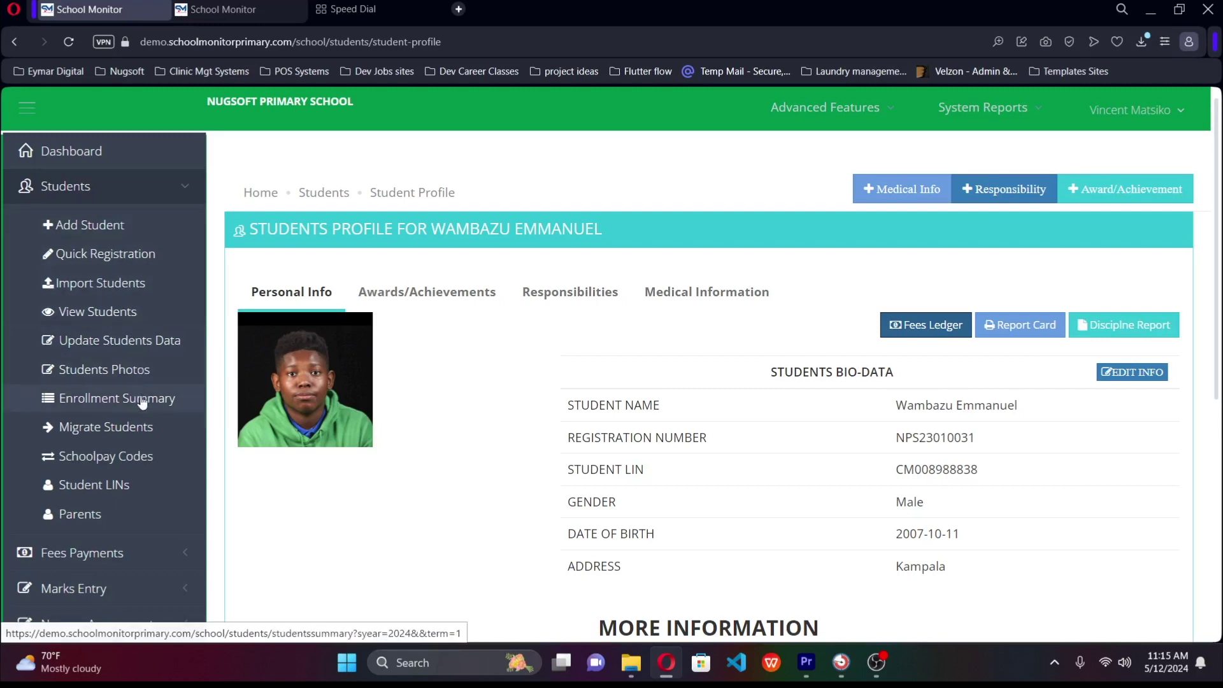
scroll(141, 402, "down", 1)
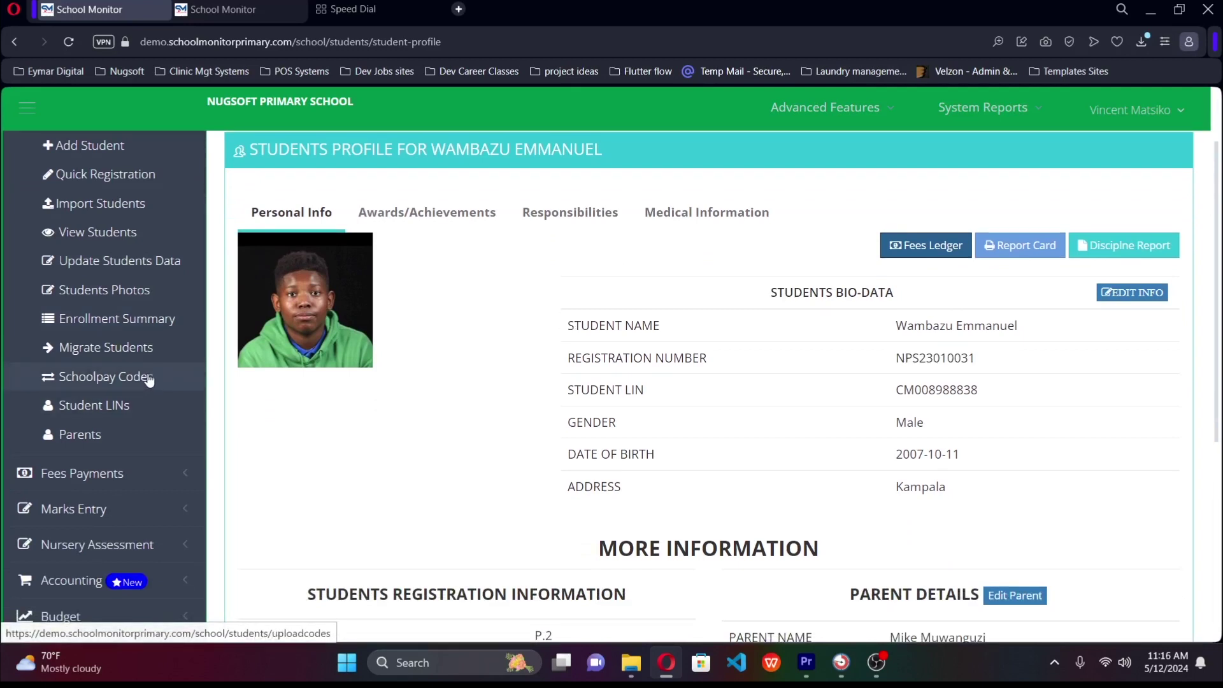
Step: Open Schoolpay Codes under Students and look over its filters and empty list
left_click(148, 379)
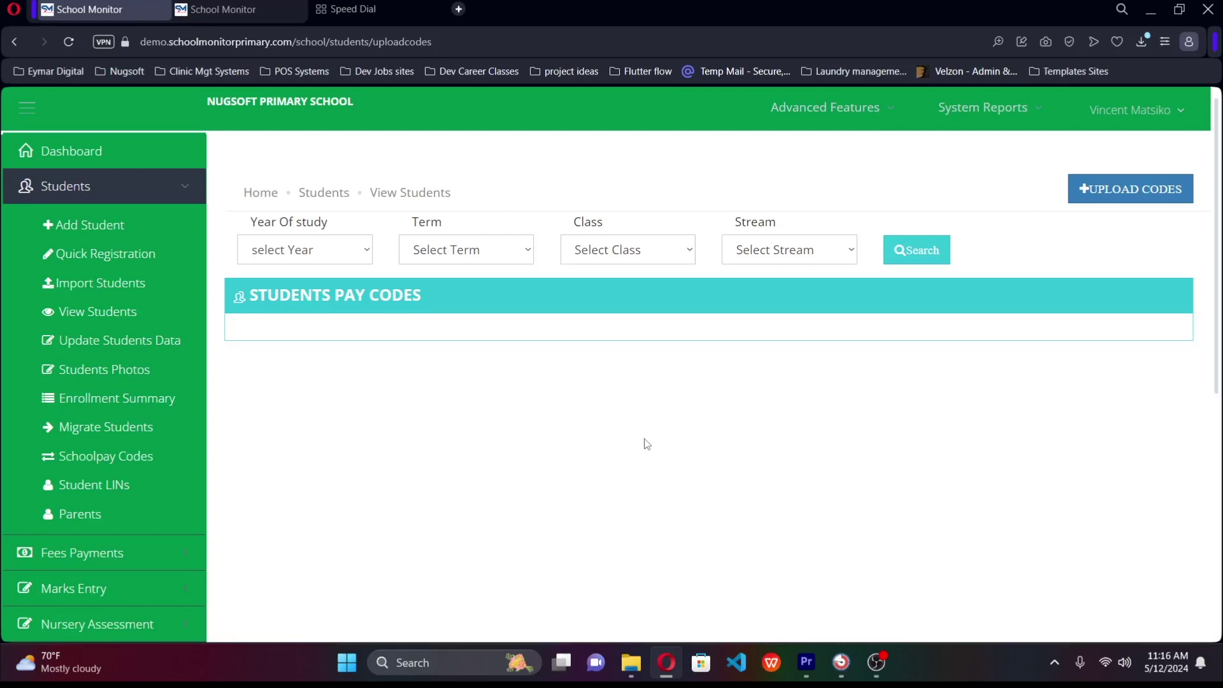
scroll(417, 401, "down", 1)
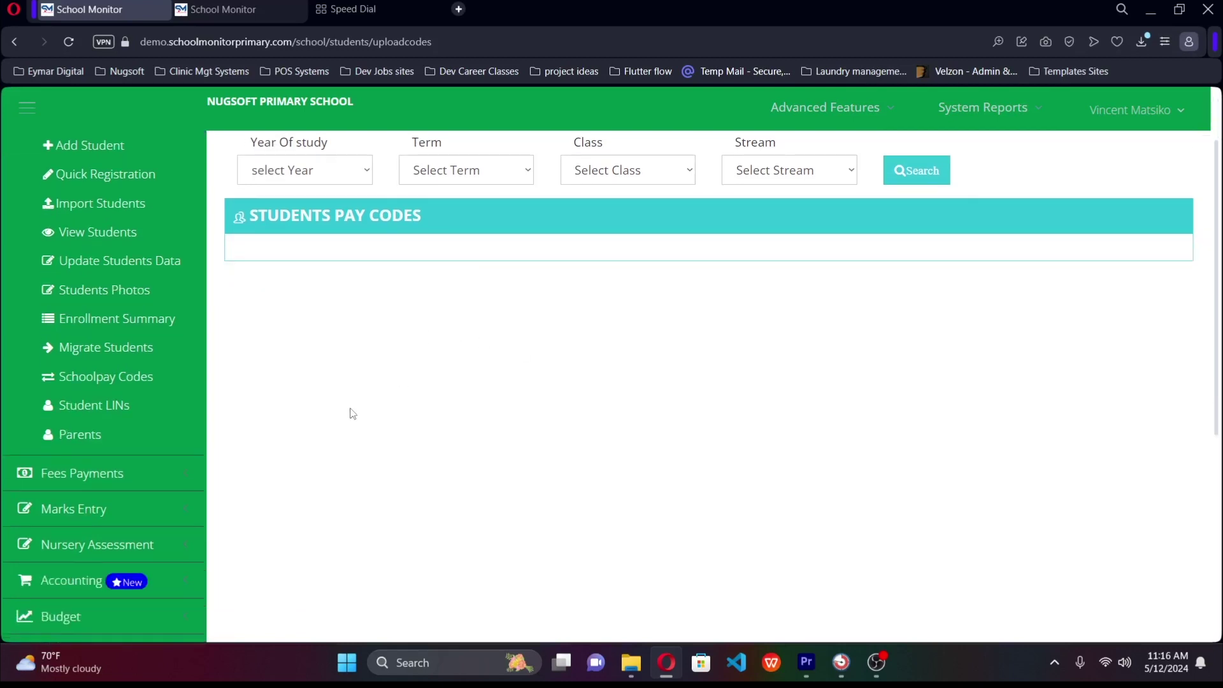
Step: Review the Parents list, then collapse Students and expand Fees Payments in the sidebar
left_click(135, 436)
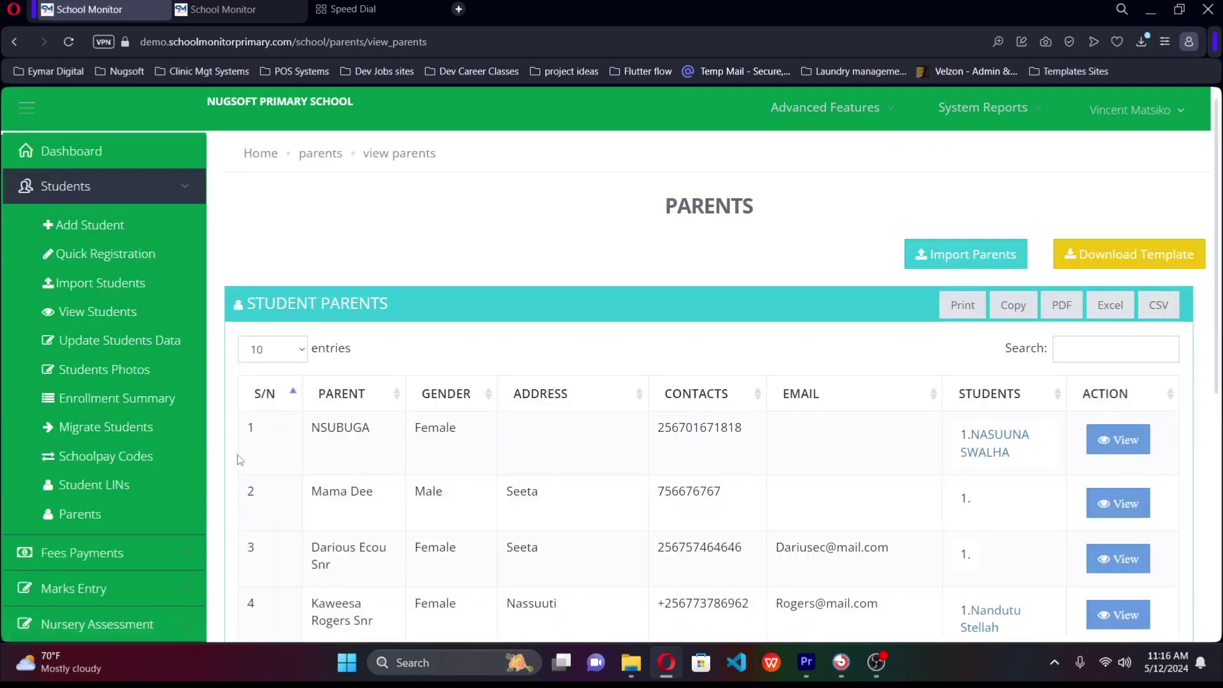
scroll(403, 430, "down", 1)
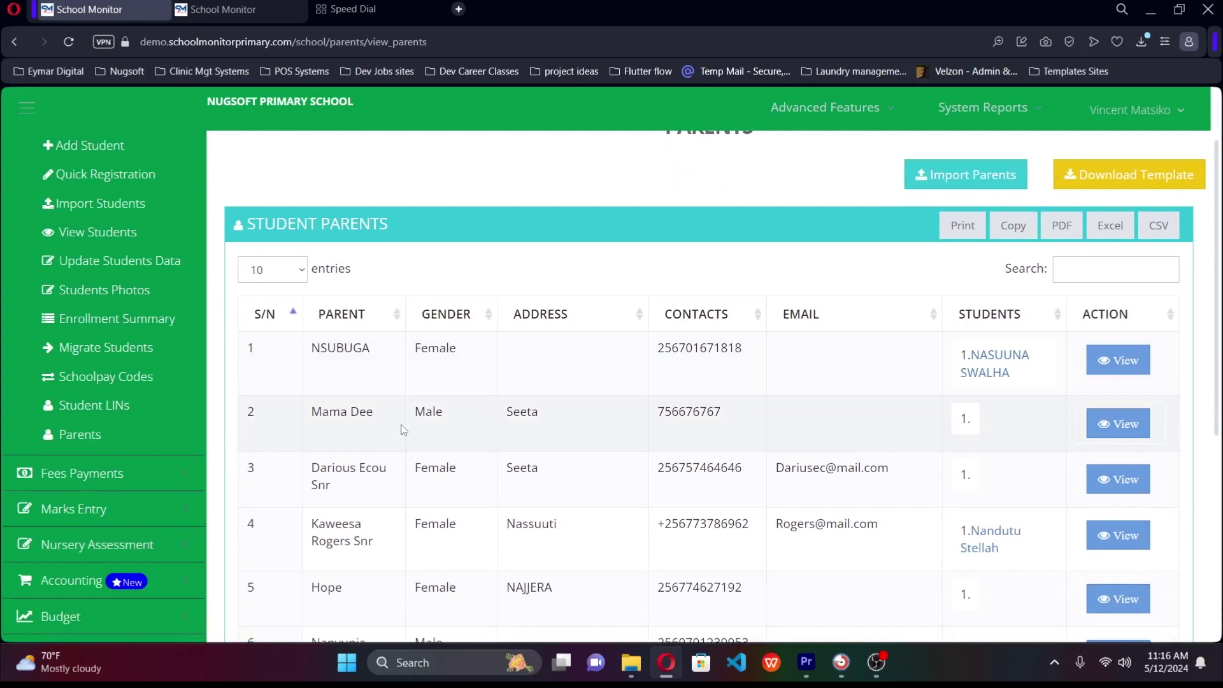
scroll(403, 430, "up", 1)
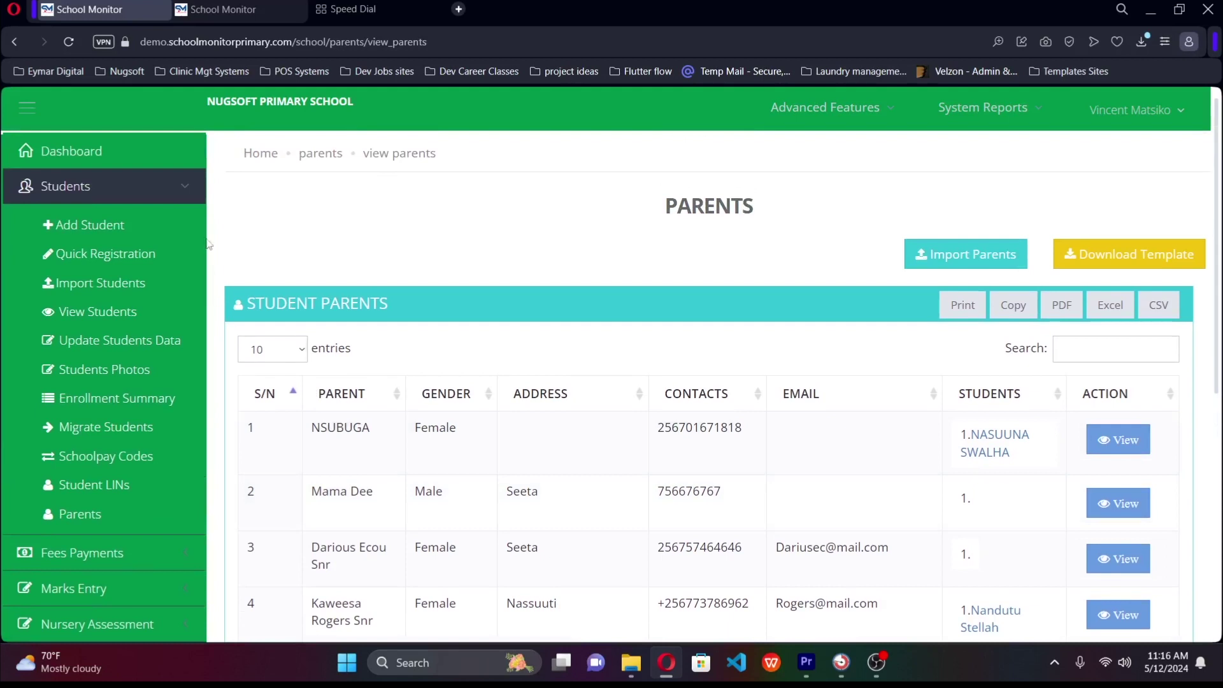
left_click(177, 201)
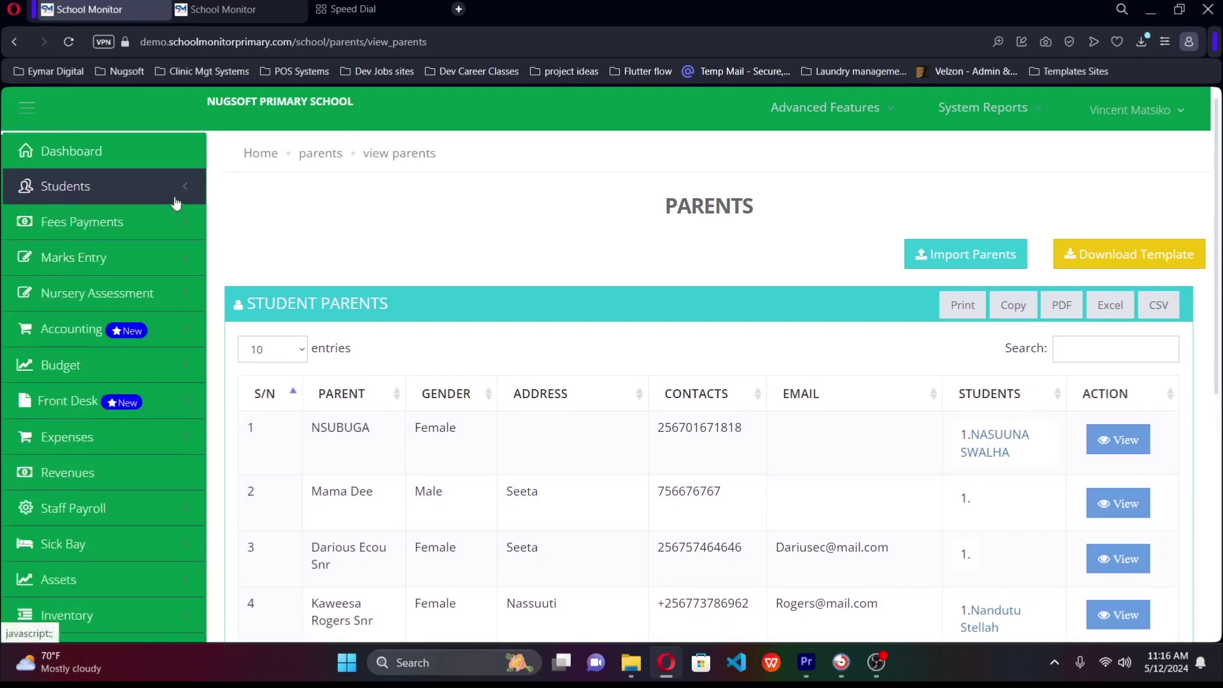
left_click(187, 221)
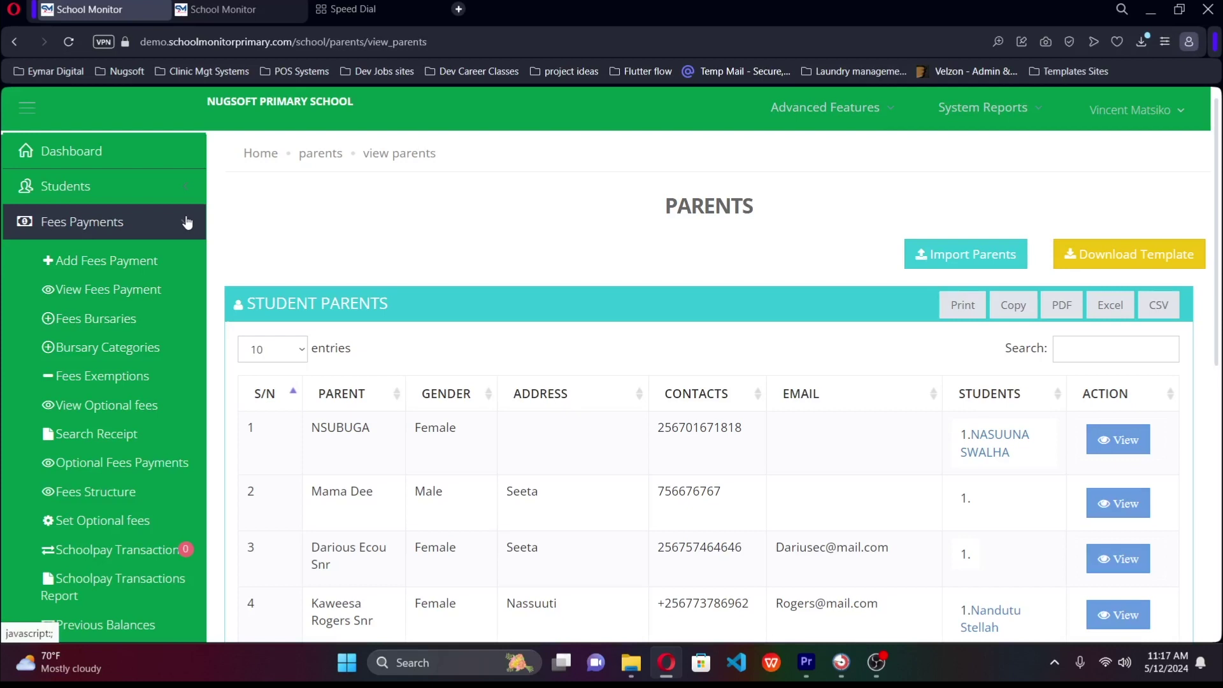
Step: Open Add Fees Payment under Fees Payments
left_click(137, 263)
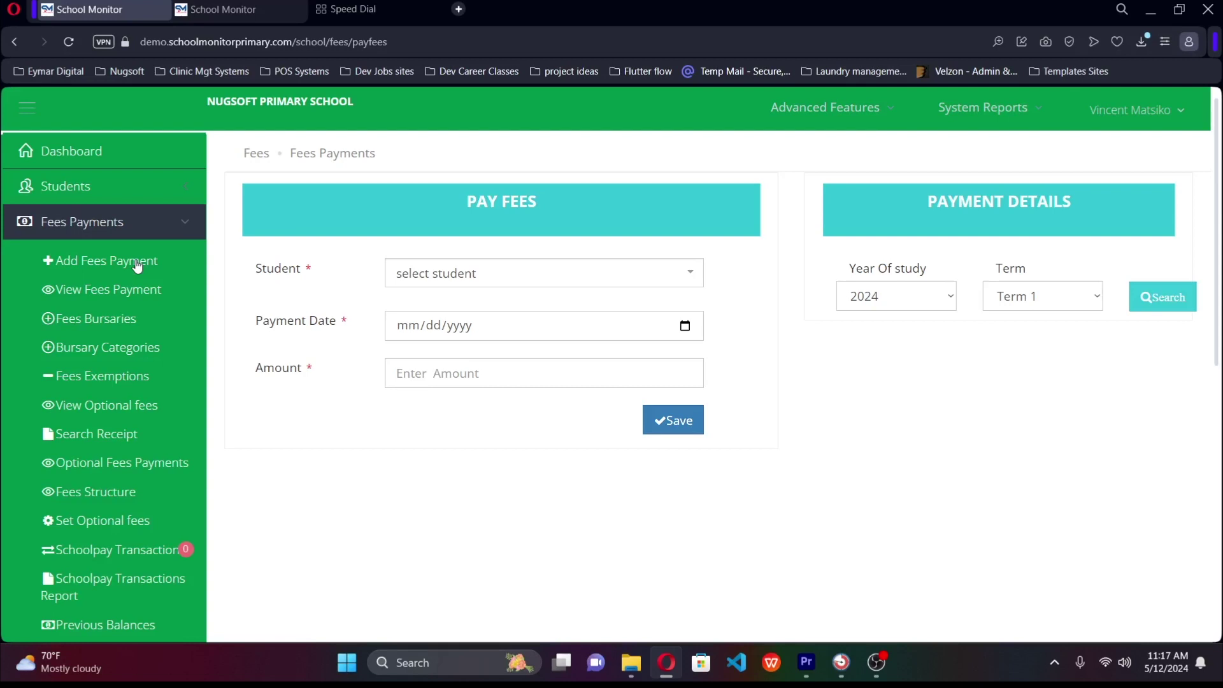
Step: Save a 500000 payment dated 12 May 2024 for the selected P.2 student
left_click(445, 284)
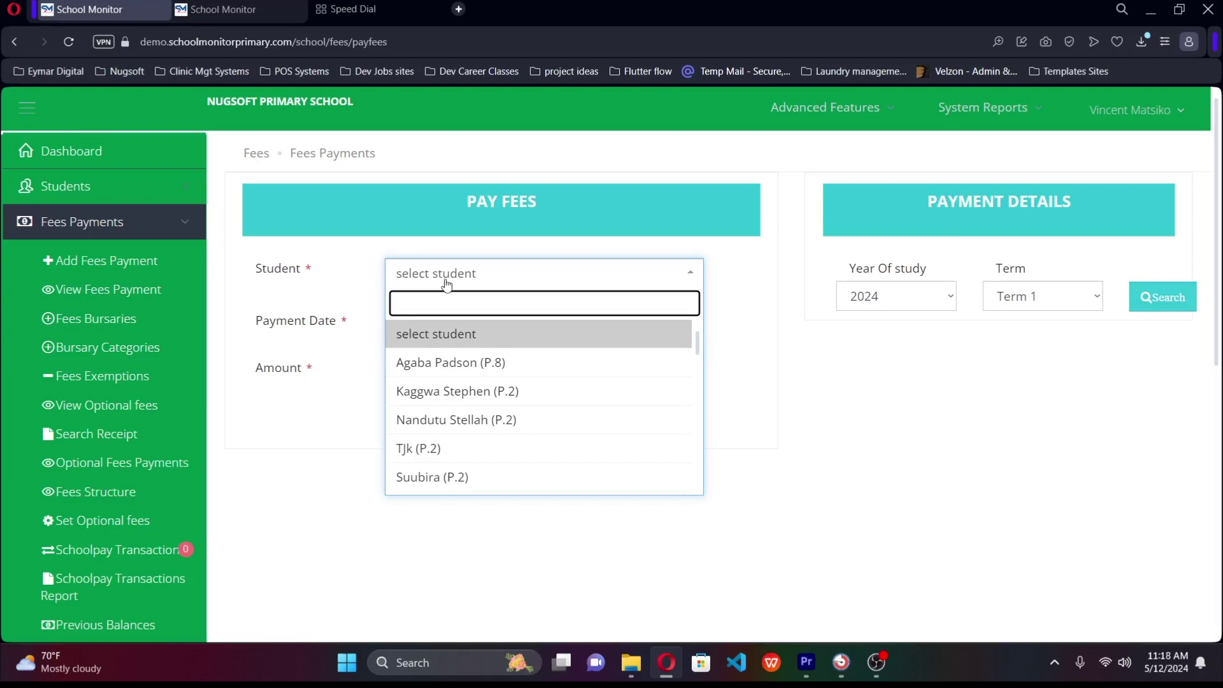
left_click(454, 423)
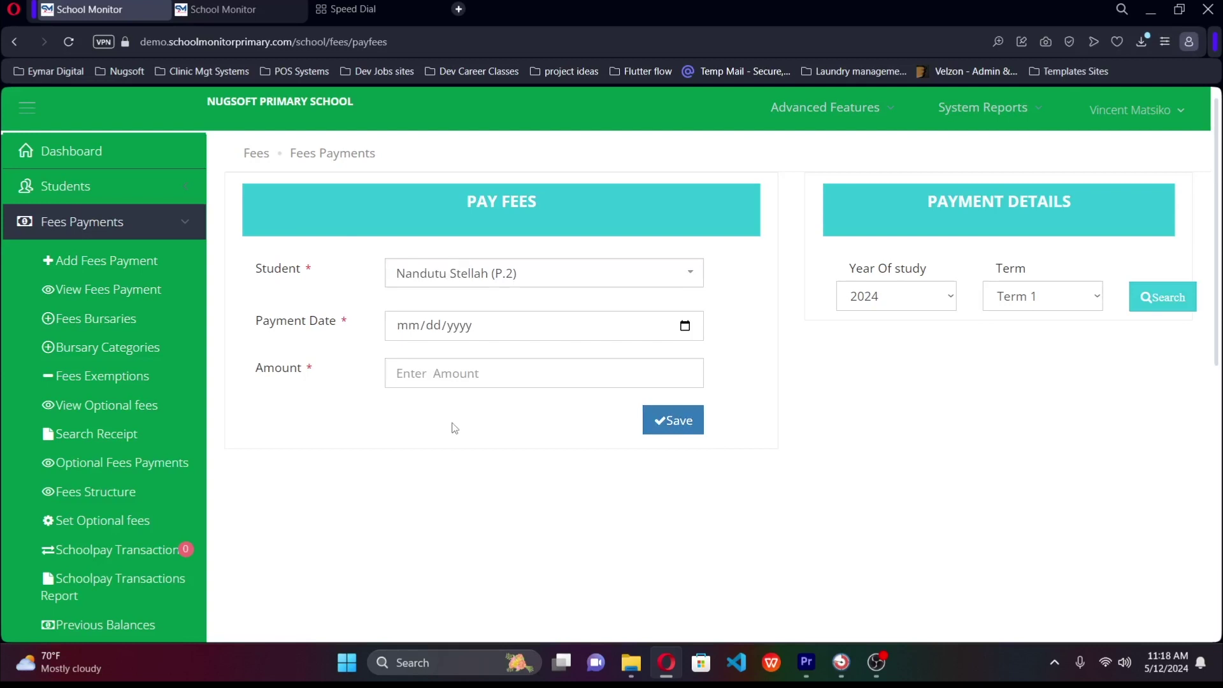
left_click(685, 333)
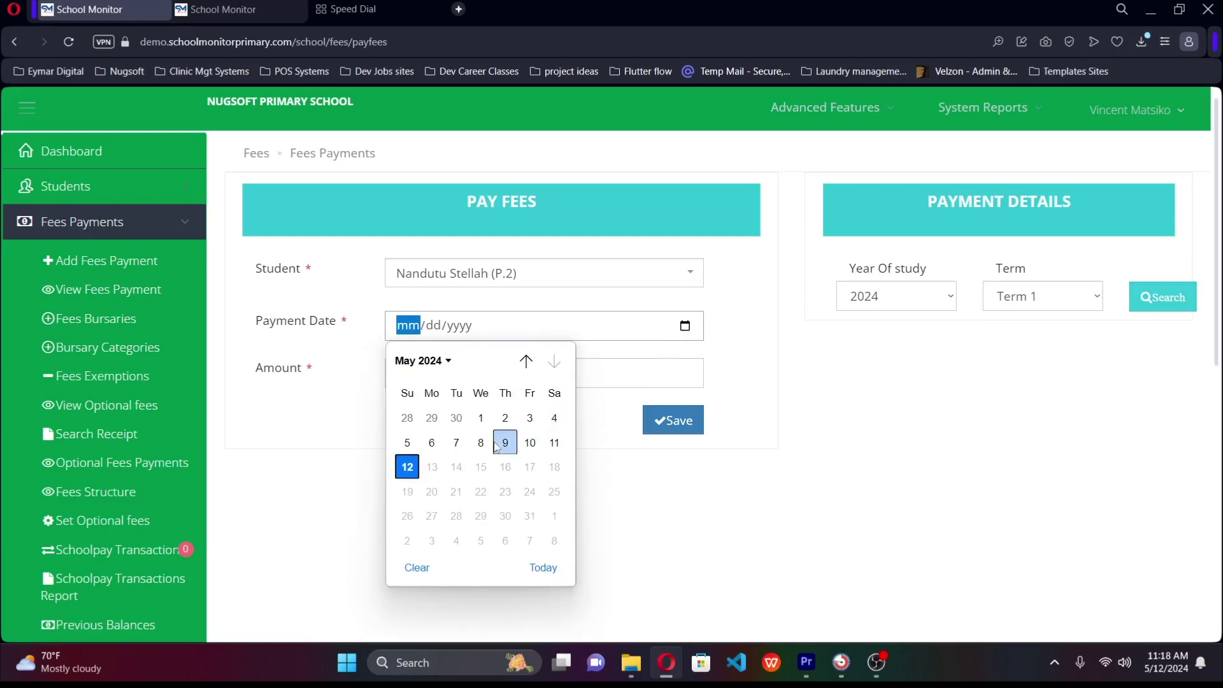
left_click(407, 468)
left_click(458, 382)
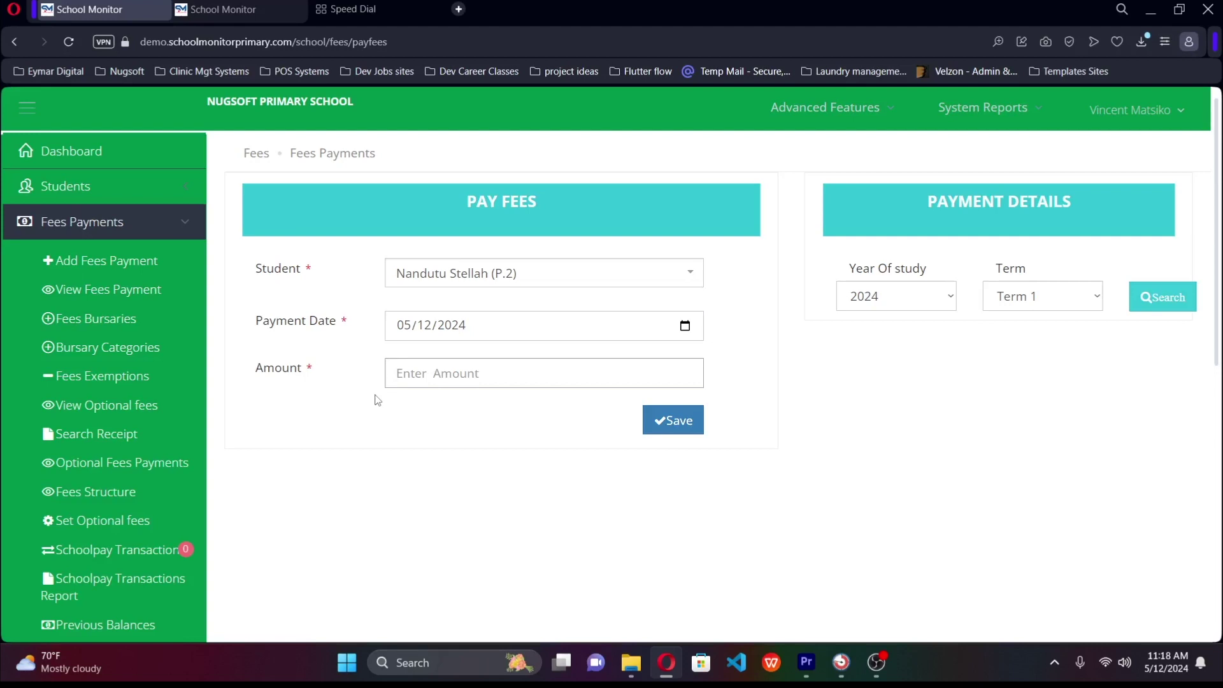
type("500000")
left_click(666, 424)
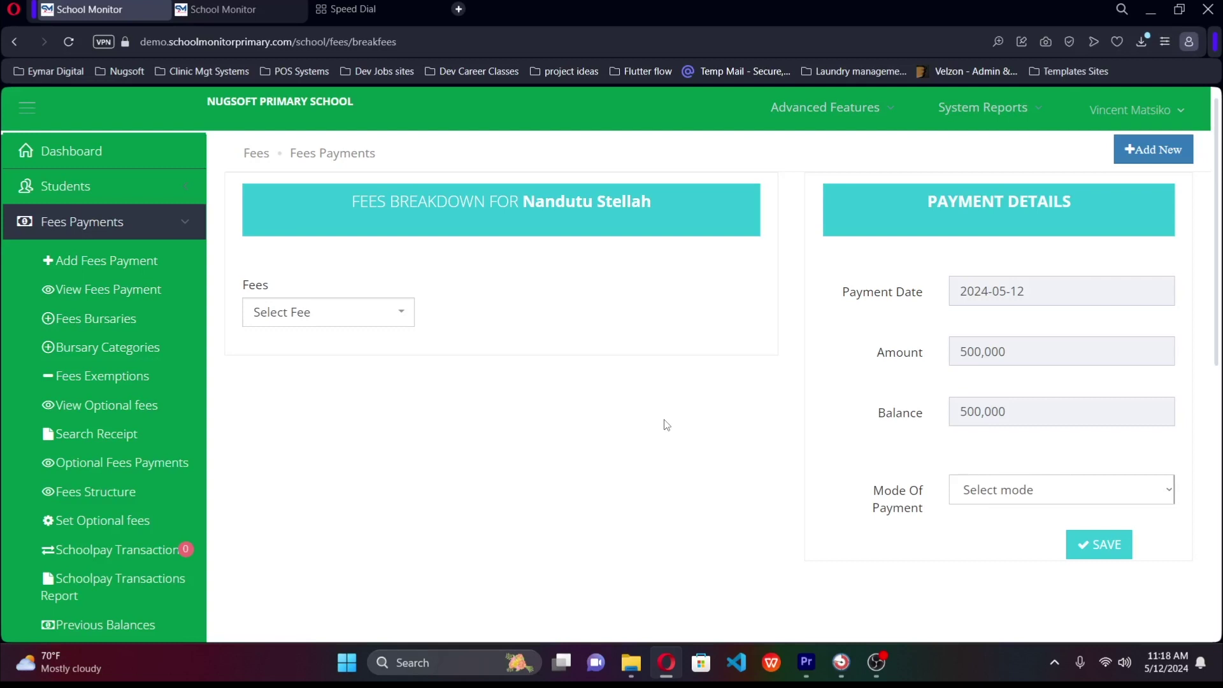
Step: Add the Swimming (50,000) and Girls Uniform (120,000) optional fees to the payment breakdown
left_click(402, 315)
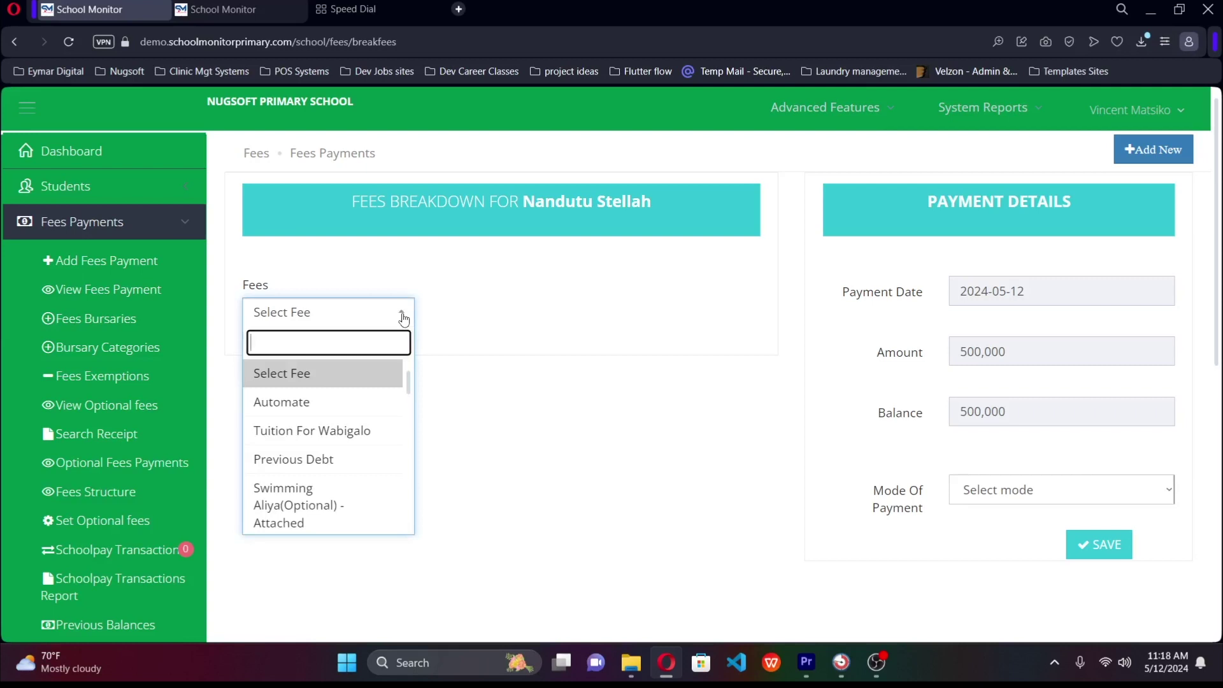
left_click(362, 510)
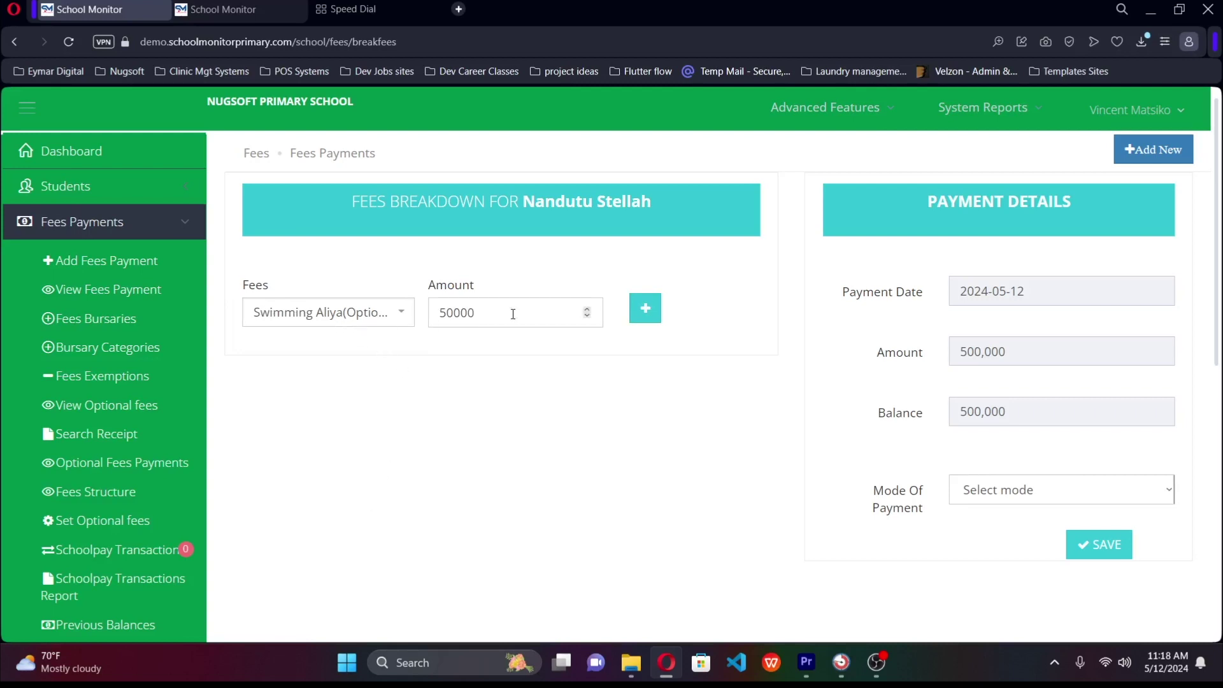
left_click(643, 308)
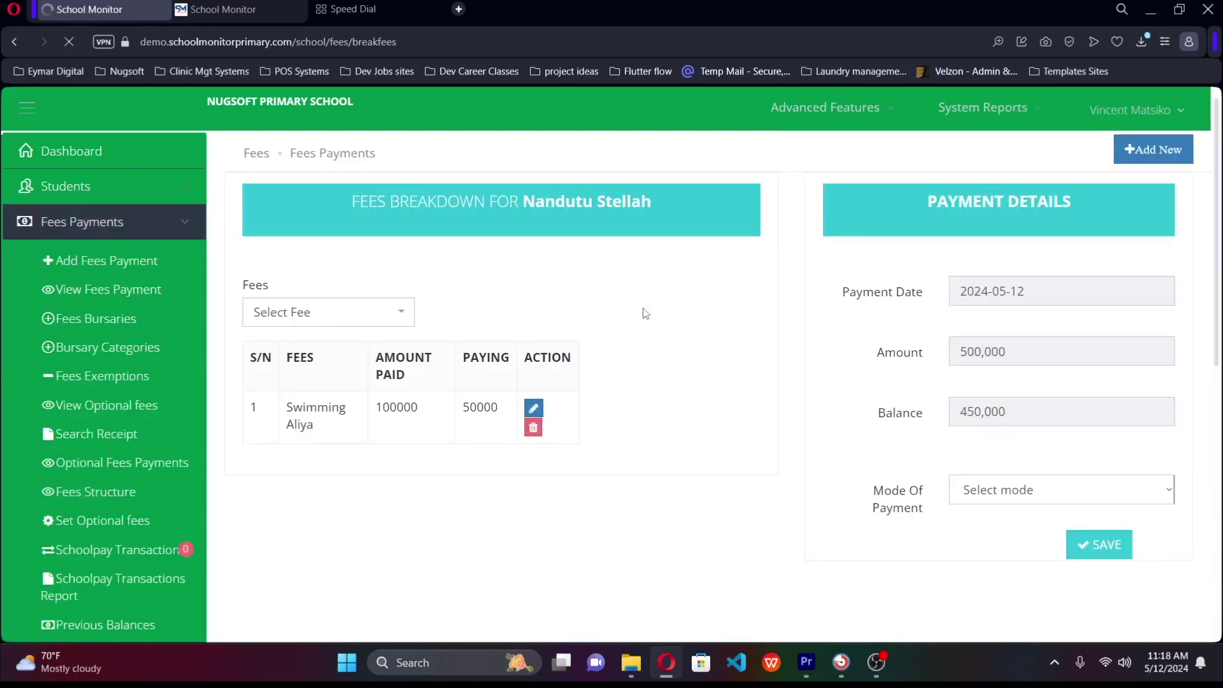
left_click(381, 325)
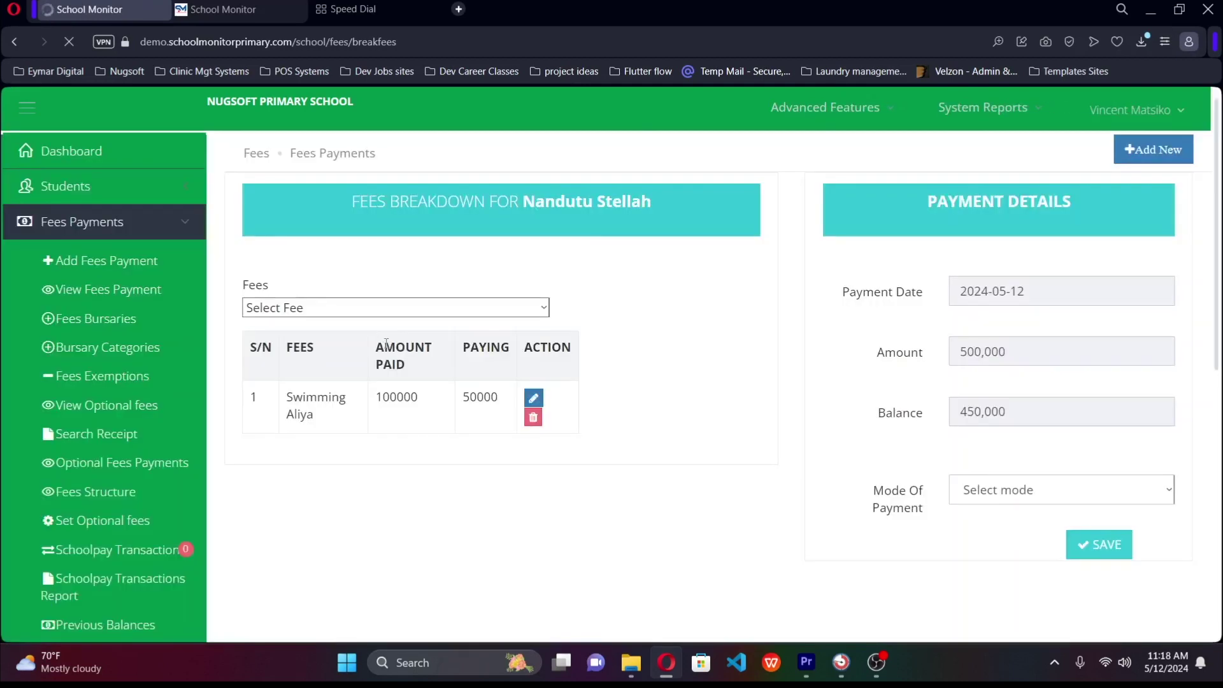
left_click(385, 312)
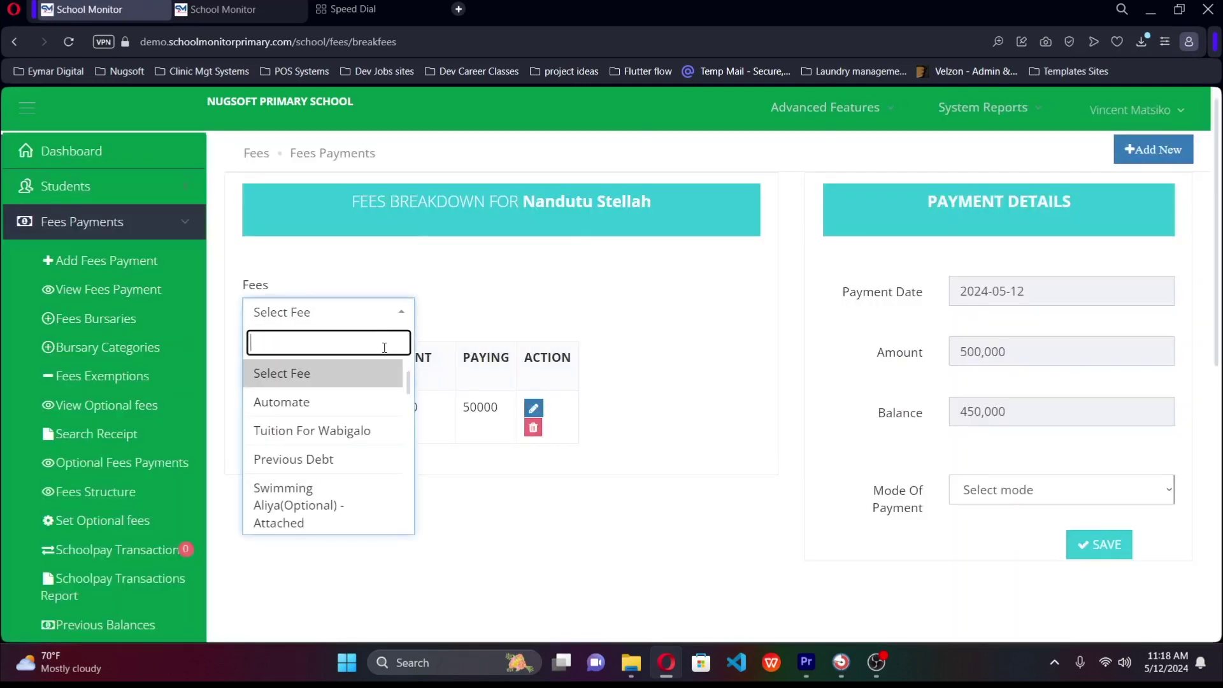
scroll(386, 344, "down", 2)
scroll(379, 358, "up", 2)
type("unifo")
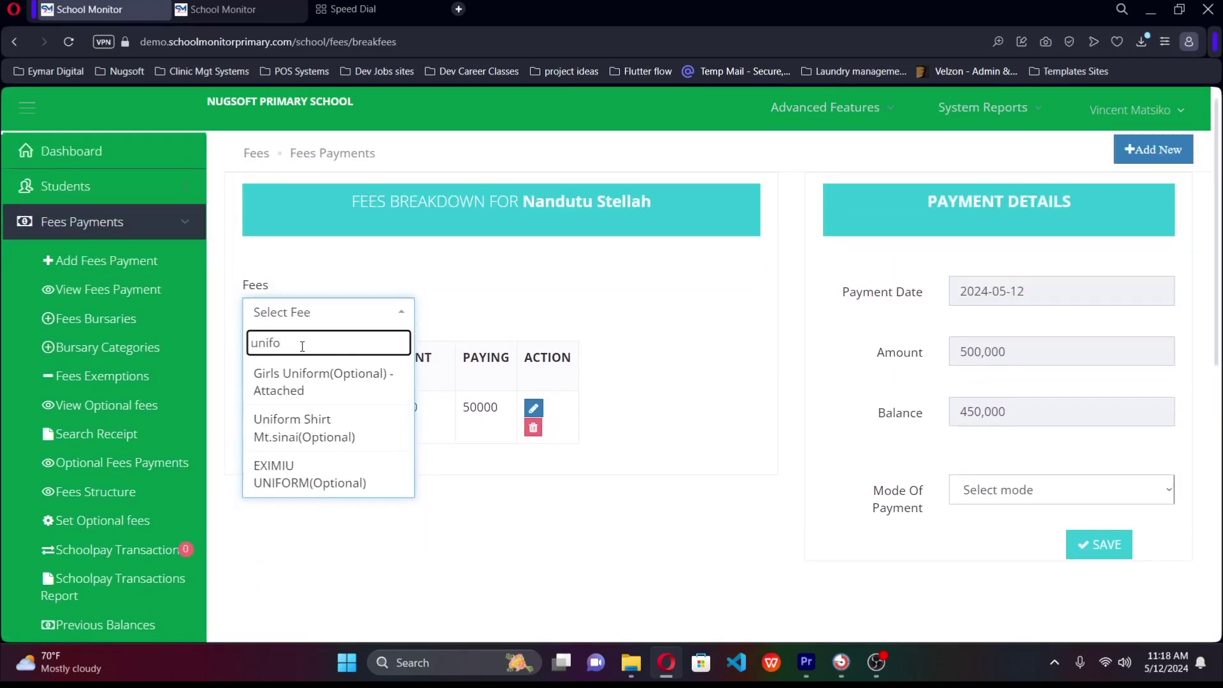
left_click(303, 387)
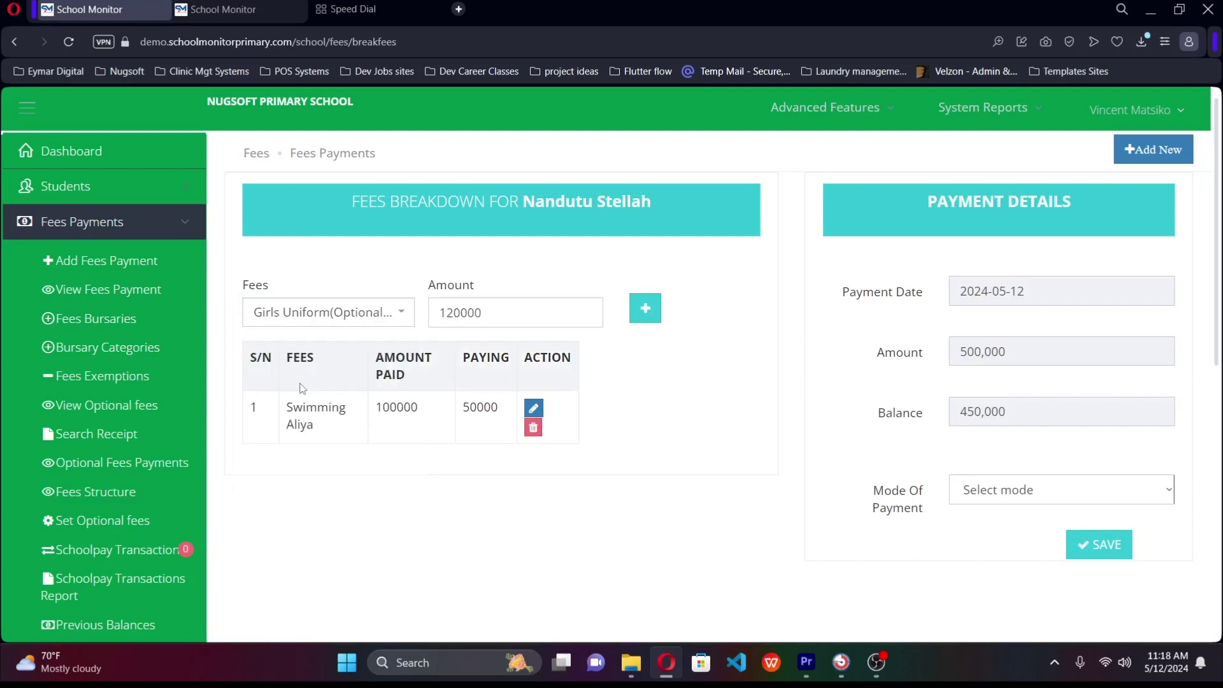
left_click(645, 309)
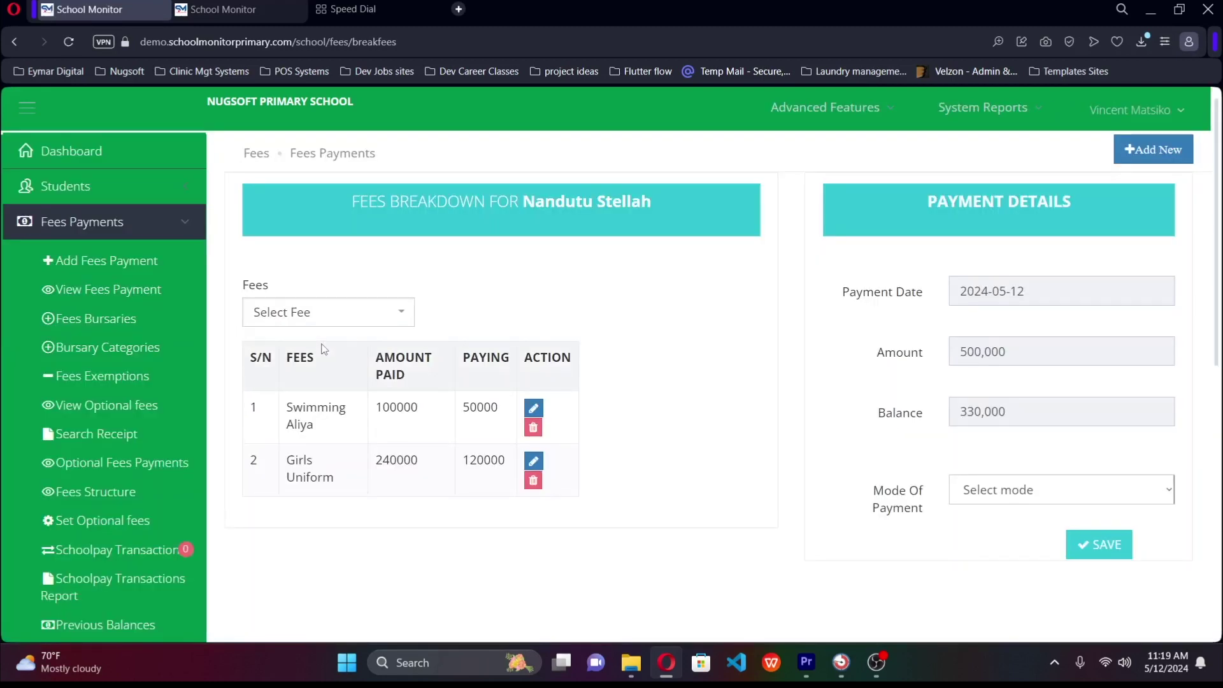
Step: Allocate 100,000 to Previous Debts and set the payment mode to CA112-CASH
left_click(322, 318)
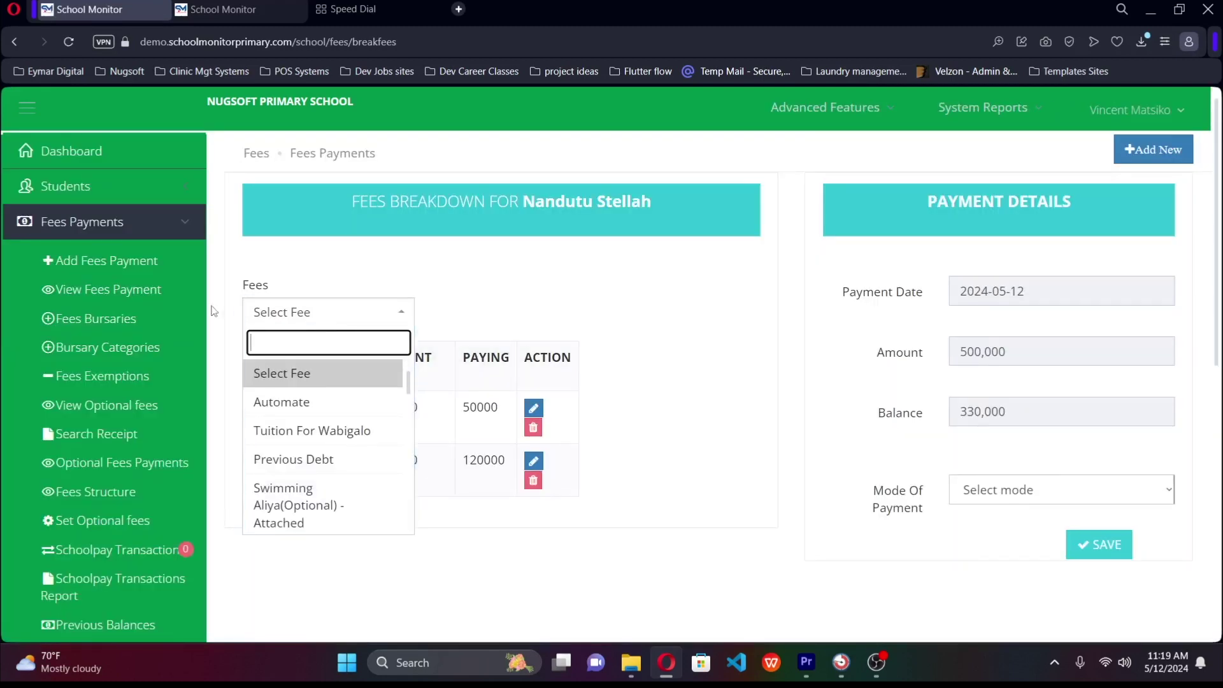
left_click(293, 458)
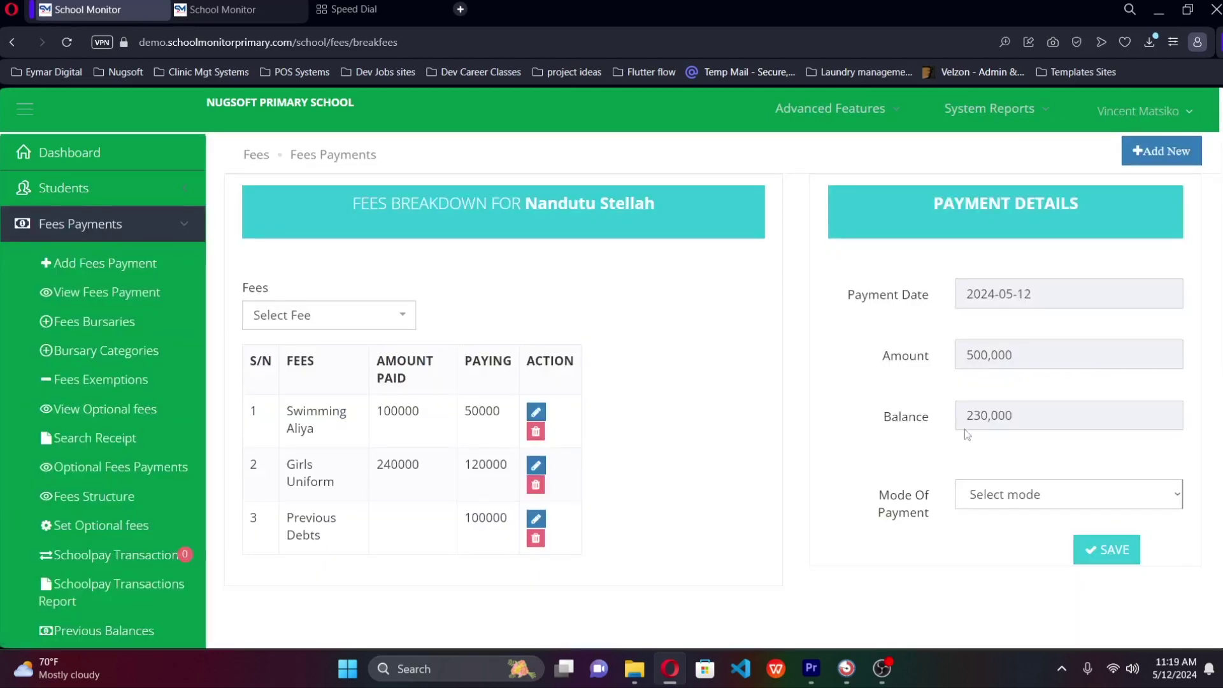
left_click(1138, 507)
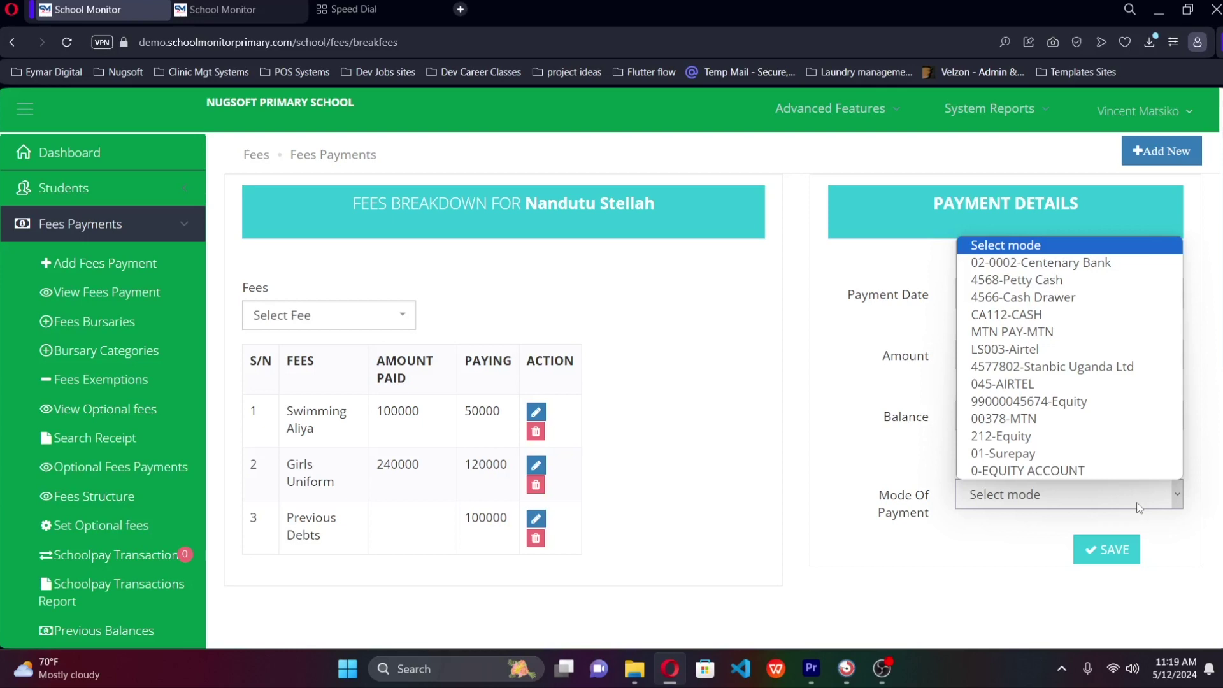
left_click(1088, 314)
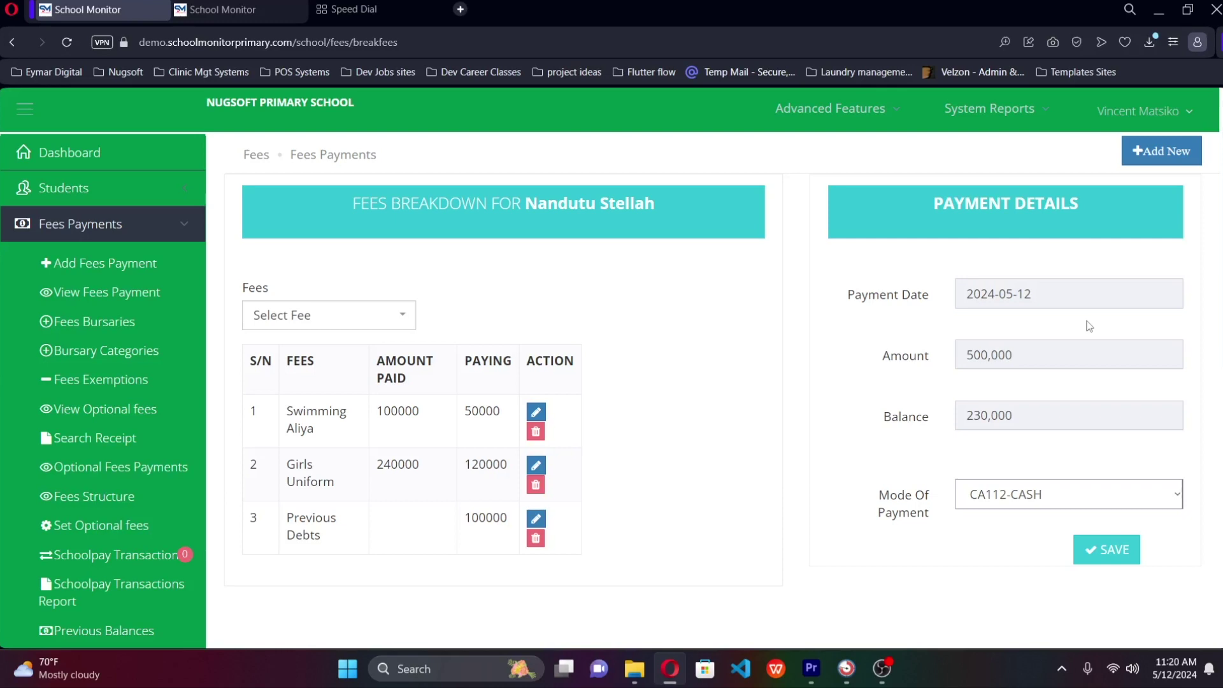
Step: Save the 500,000 breakdown payment and cancel the receipt print preview without printing
left_click(1109, 552)
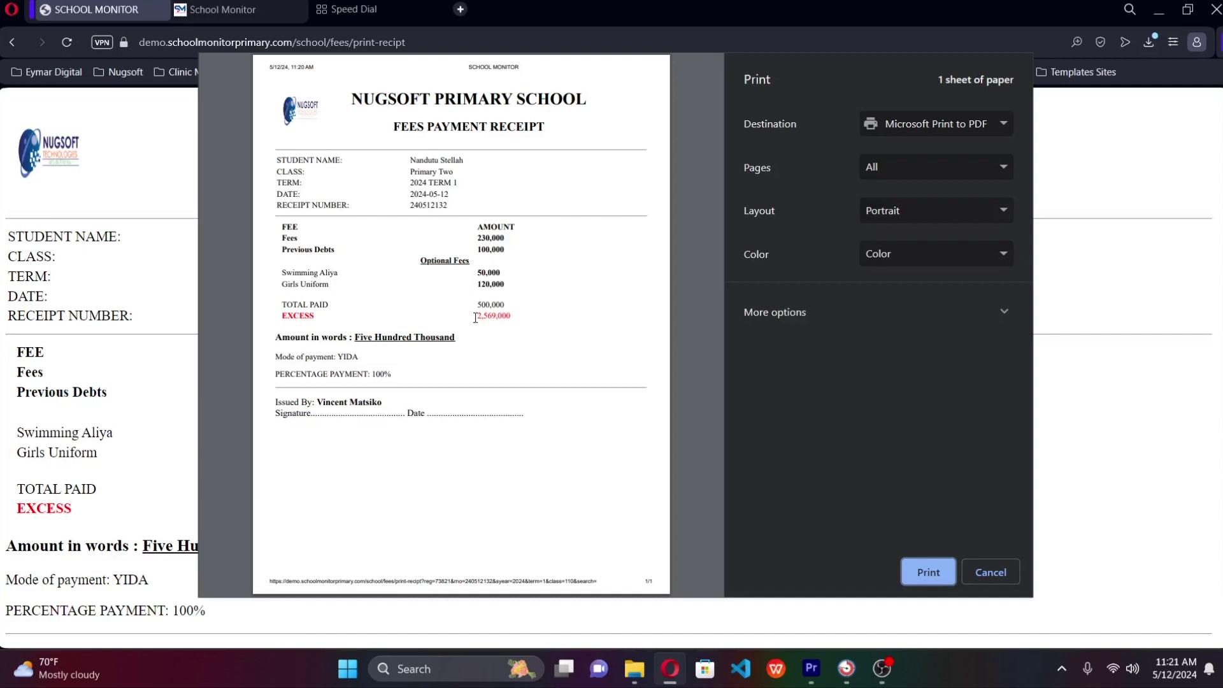
left_click(993, 571)
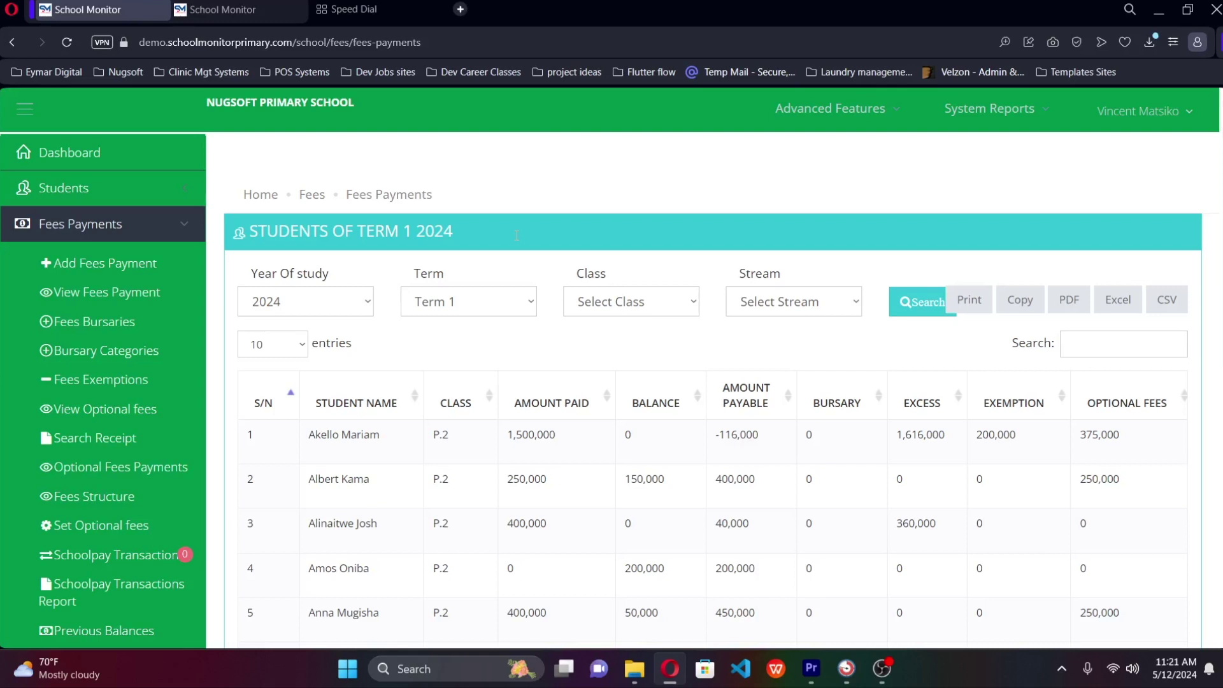
Step: Scroll through the Term 1 2024 fees payments table of P.2 students' paid, balance and excess amounts
scroll(464, 265, "down", 3)
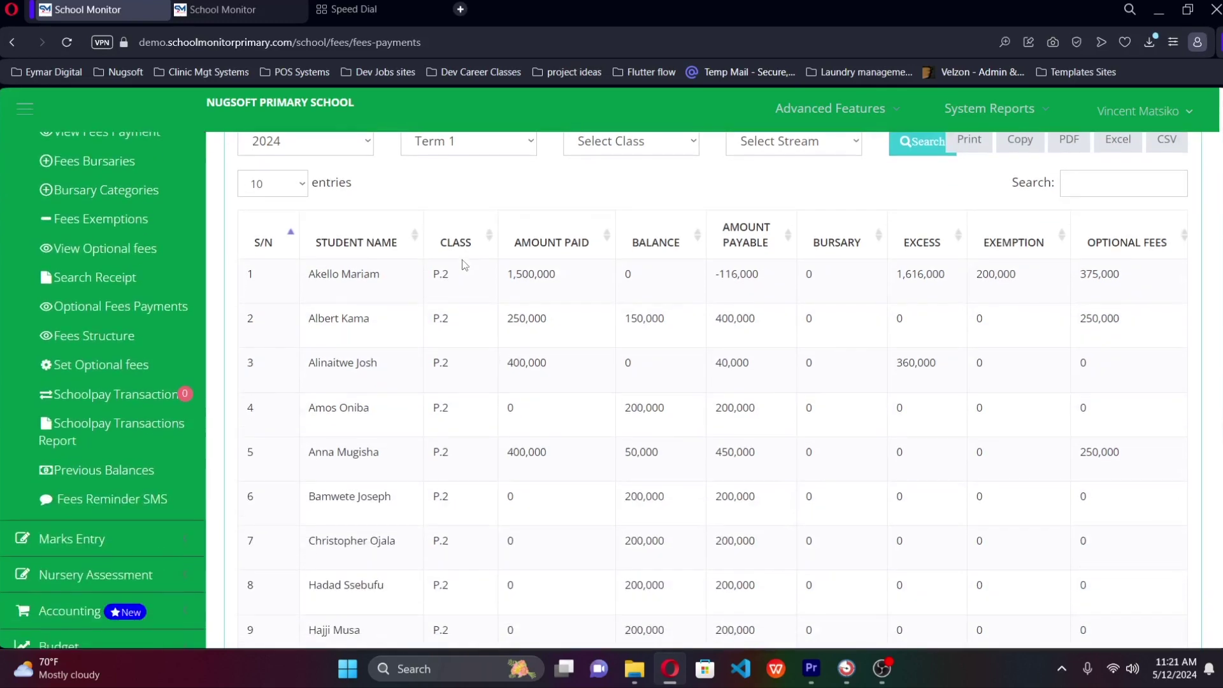
scroll(464, 265, "up", 2)
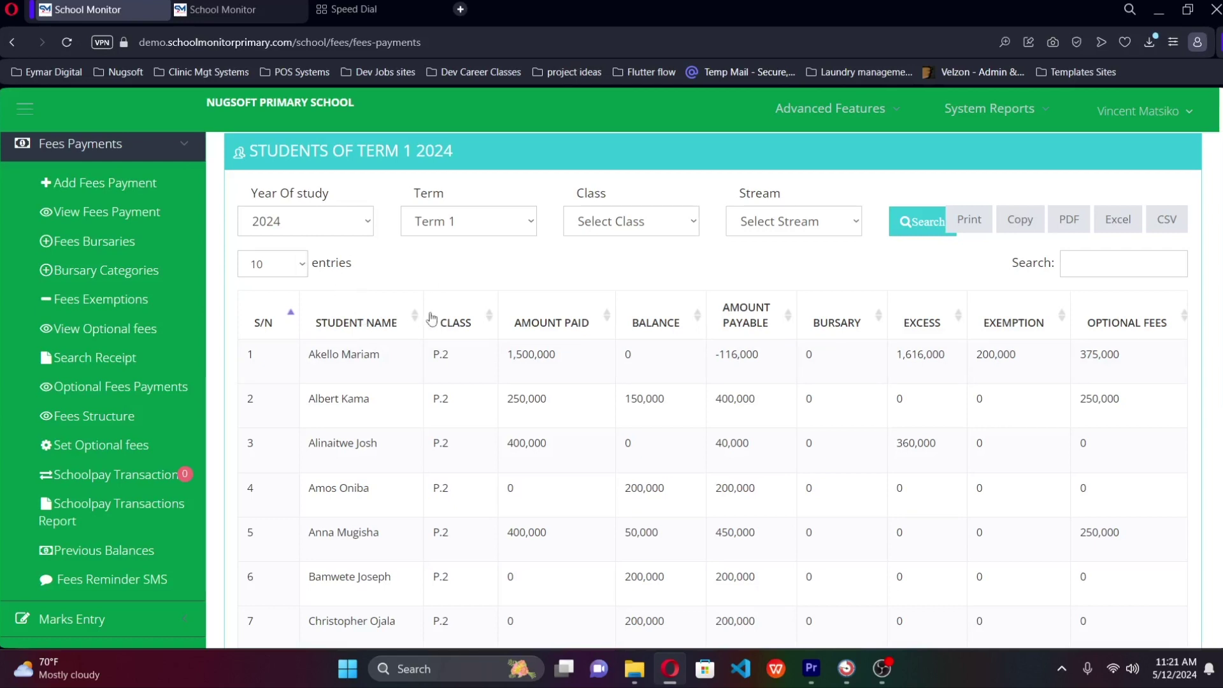
scroll(450, 329, "up", 2)
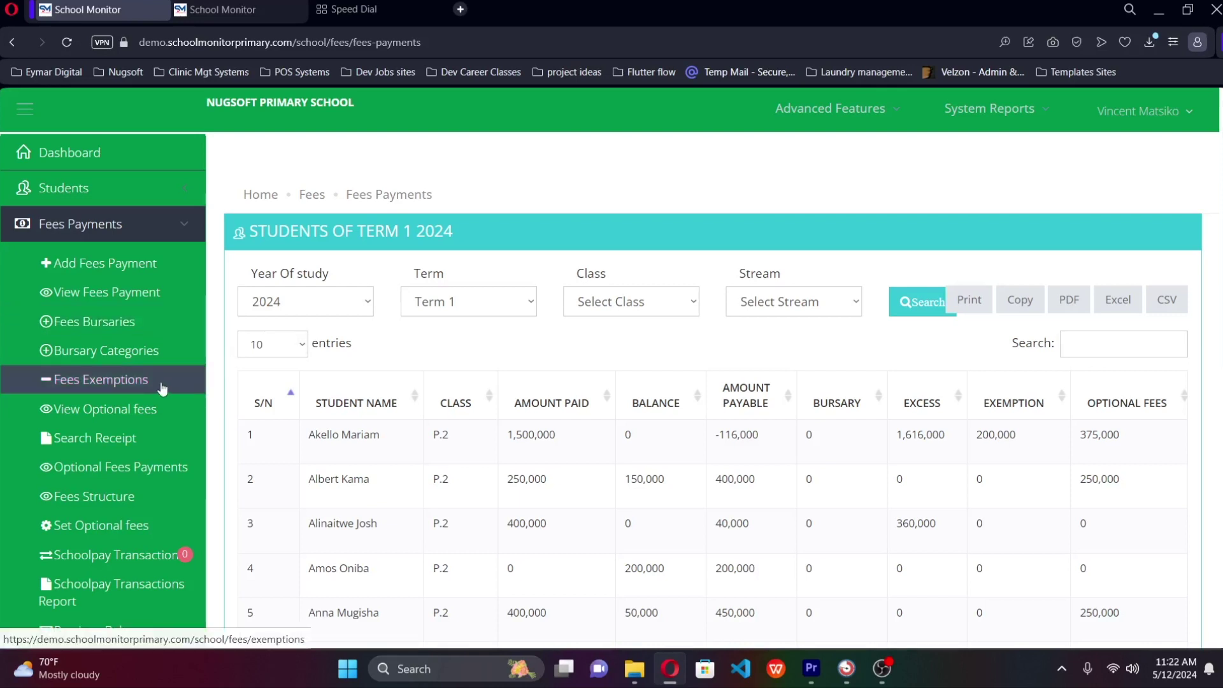
scroll(162, 389, "down", 1)
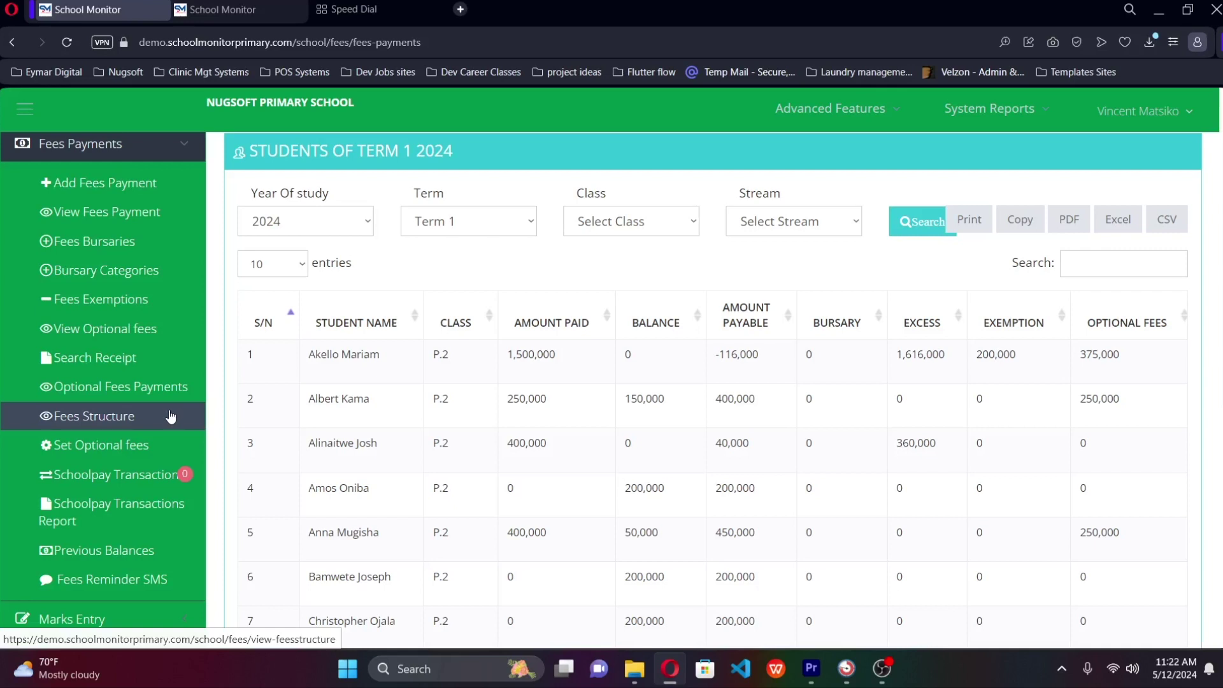
Step: Check the empty SchoolPay transactions list and its report, then go to Previous Balances
left_click(164, 481)
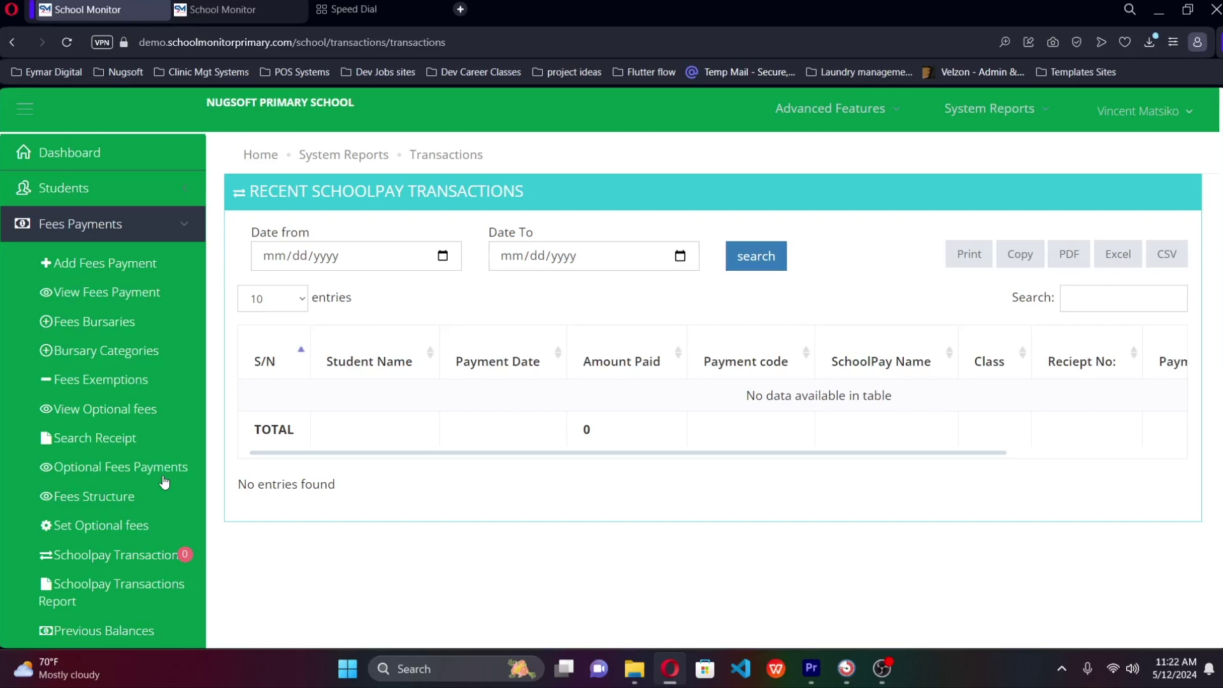
scroll(162, 487, "down", 1)
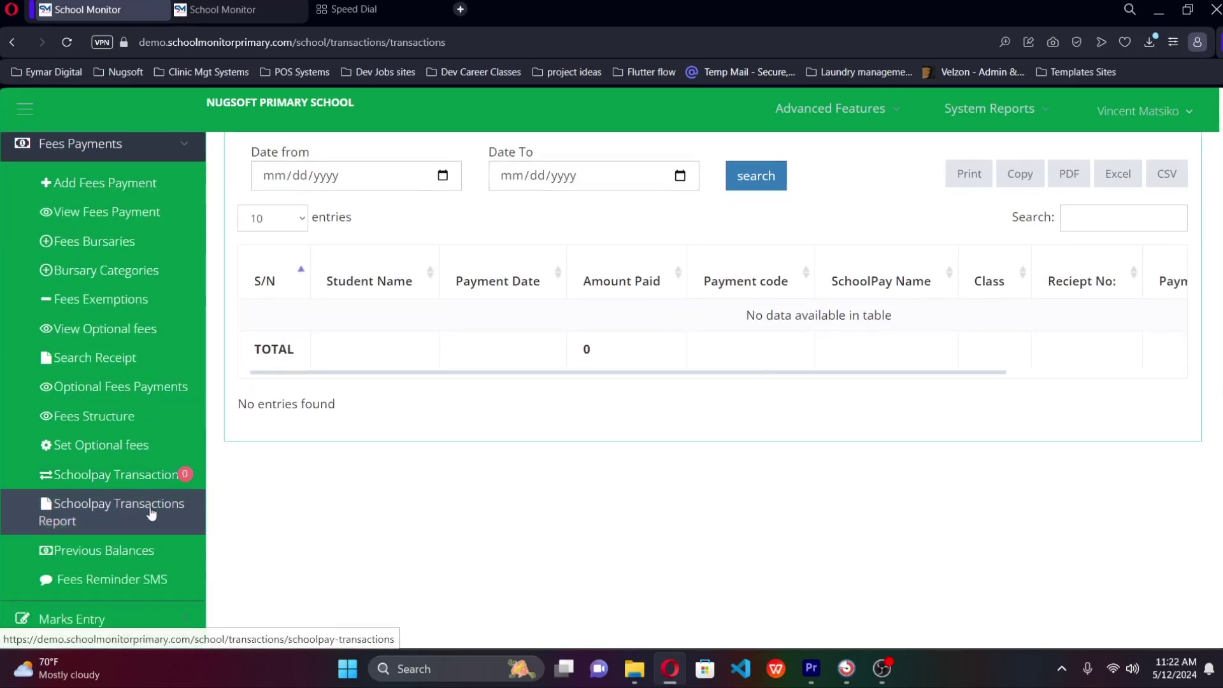
left_click(151, 513)
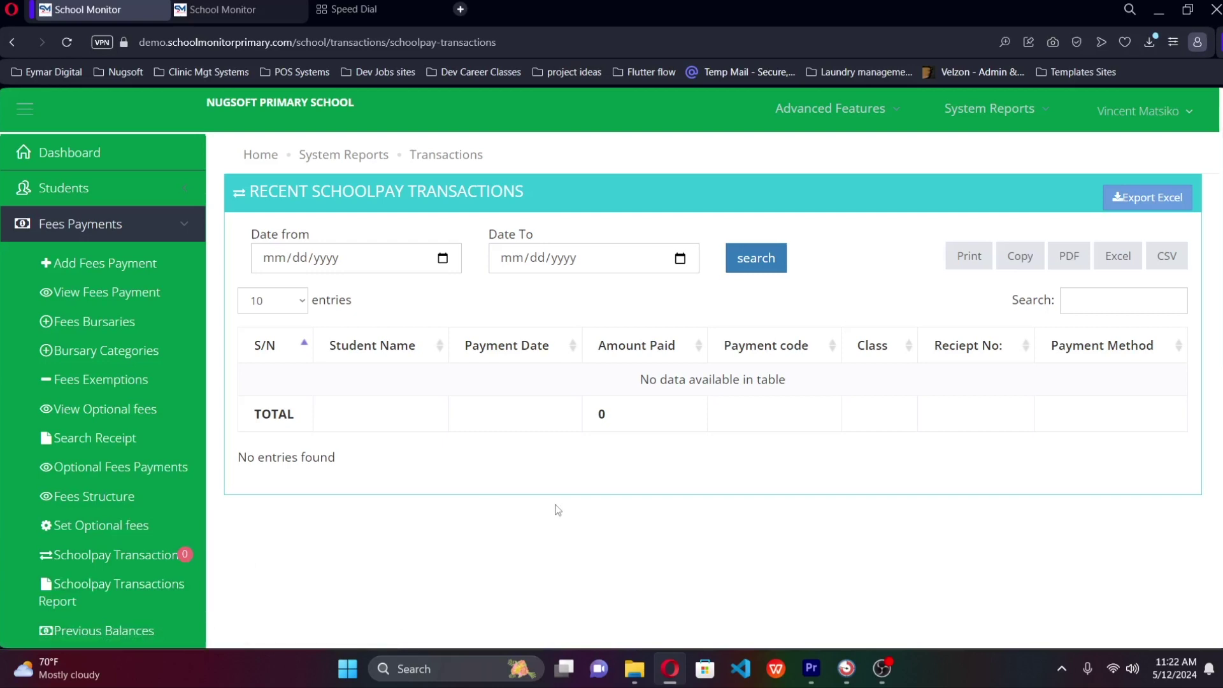
scroll(95, 270, "down", 1)
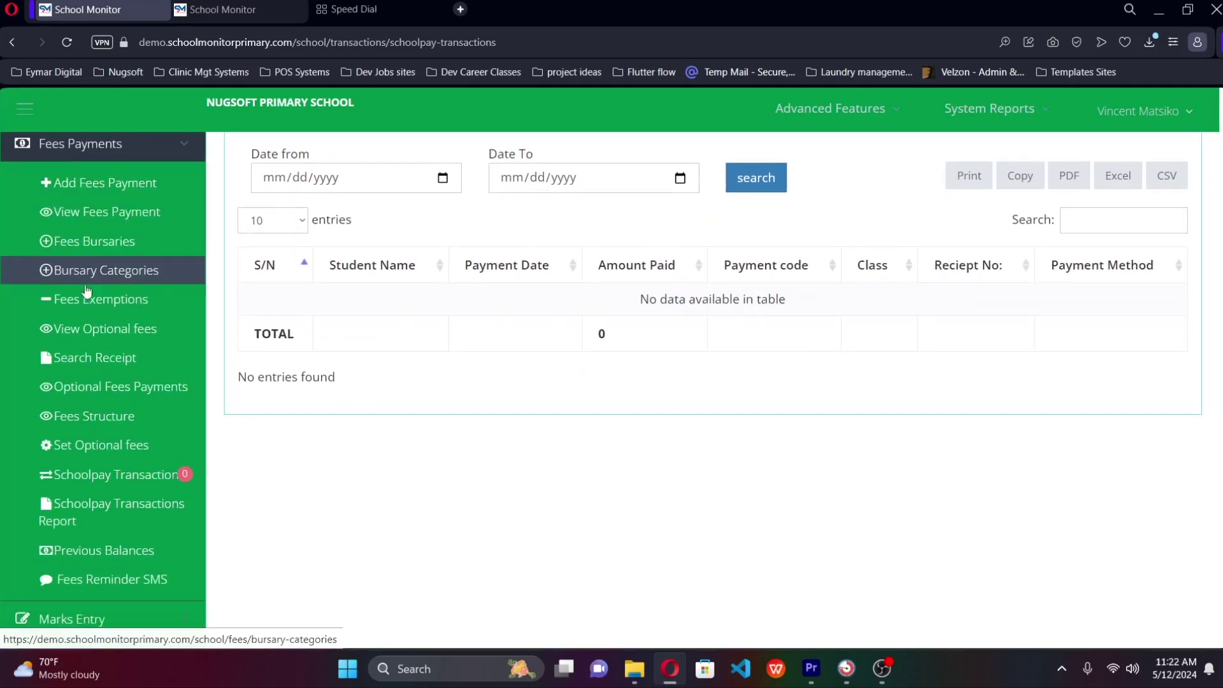
left_click(92, 550)
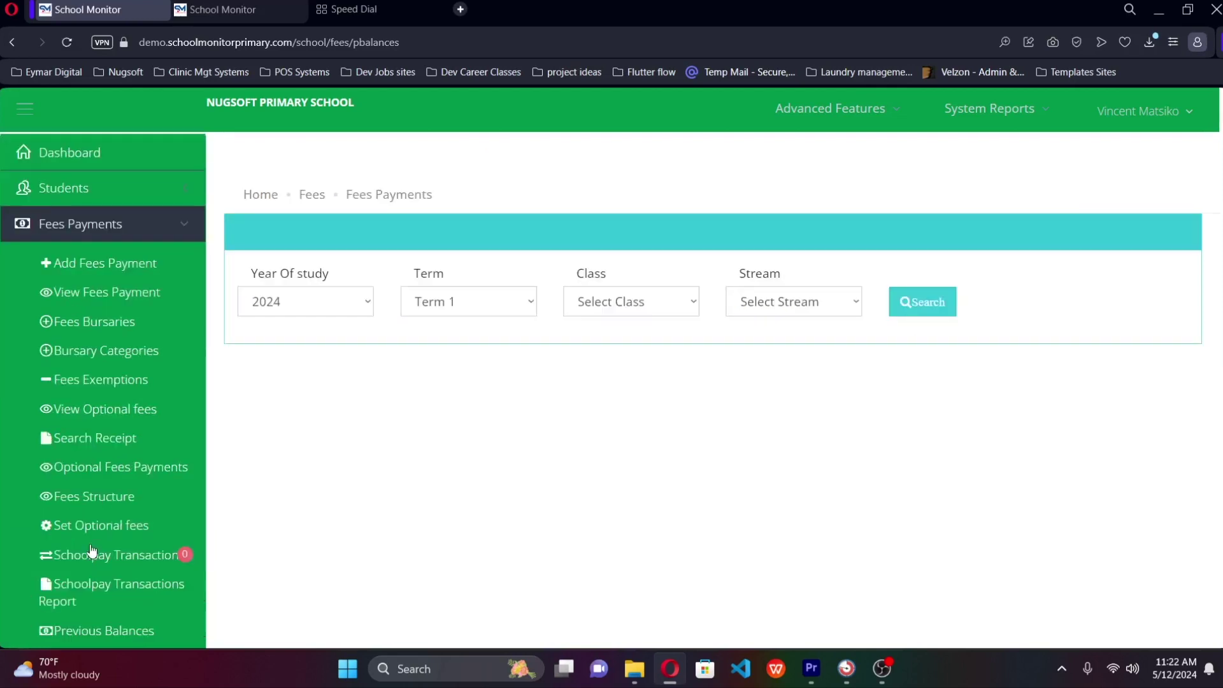
Step: Filter Previous Balances to Primary One and search to list P.1 debts and excess fees
left_click(606, 307)
left_click(609, 344)
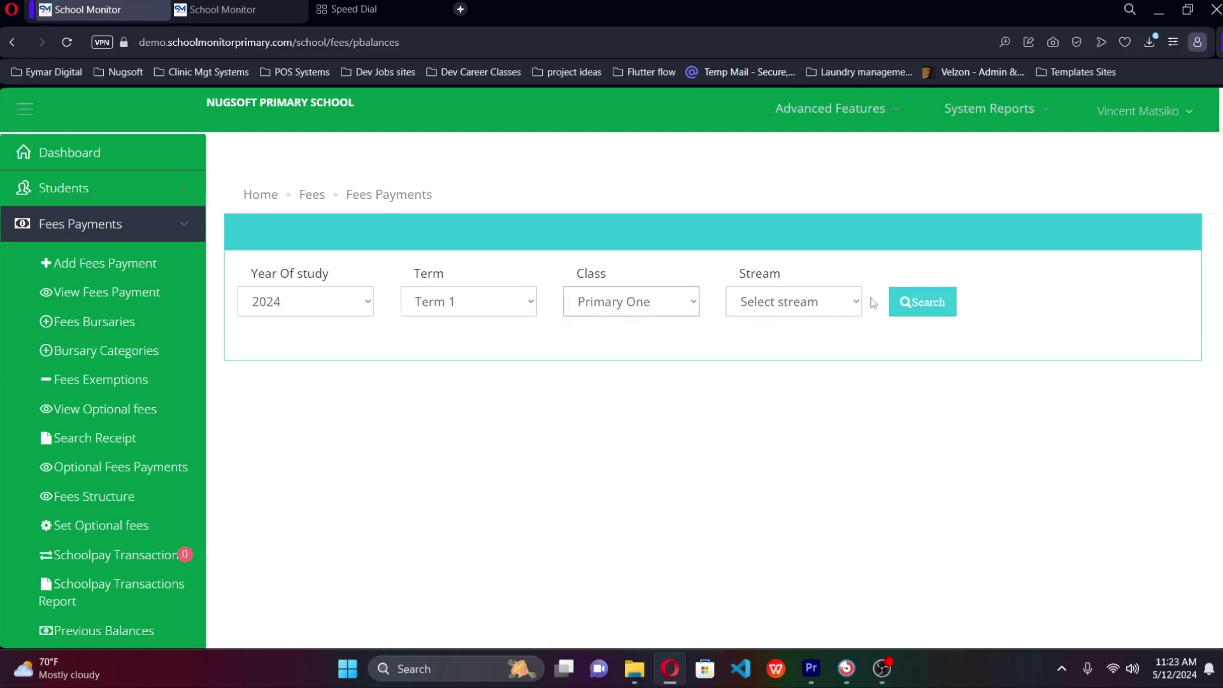
left_click(904, 309)
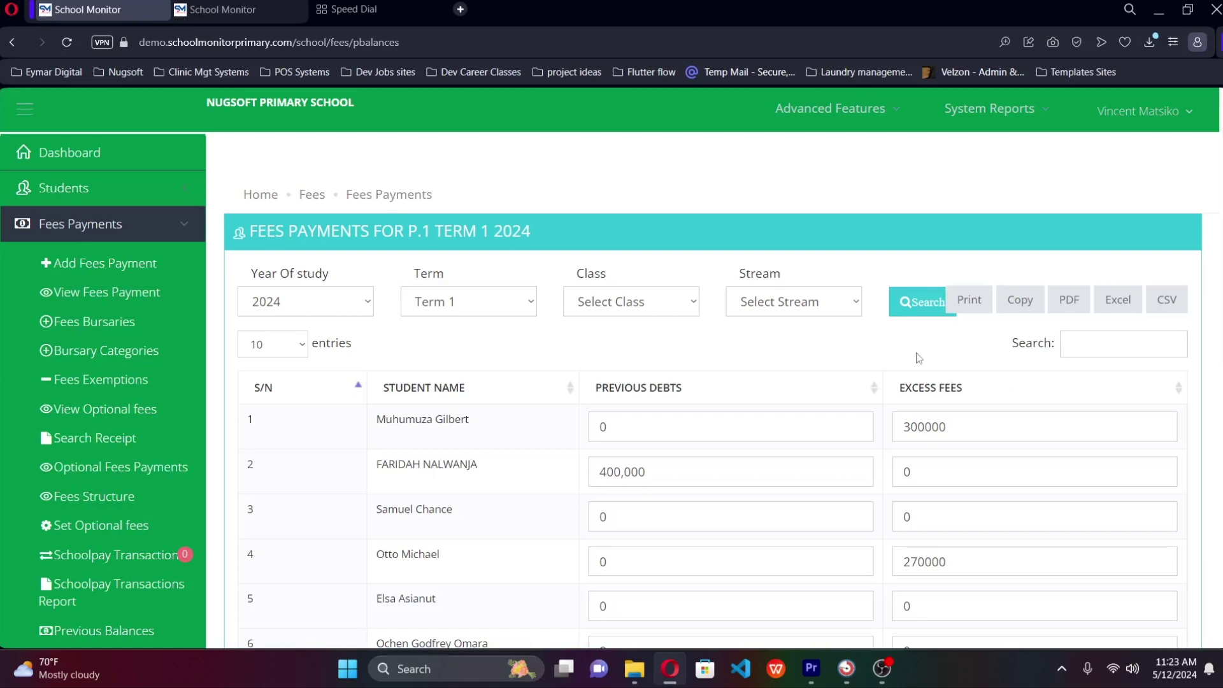
scroll(184, 397, "down", 1)
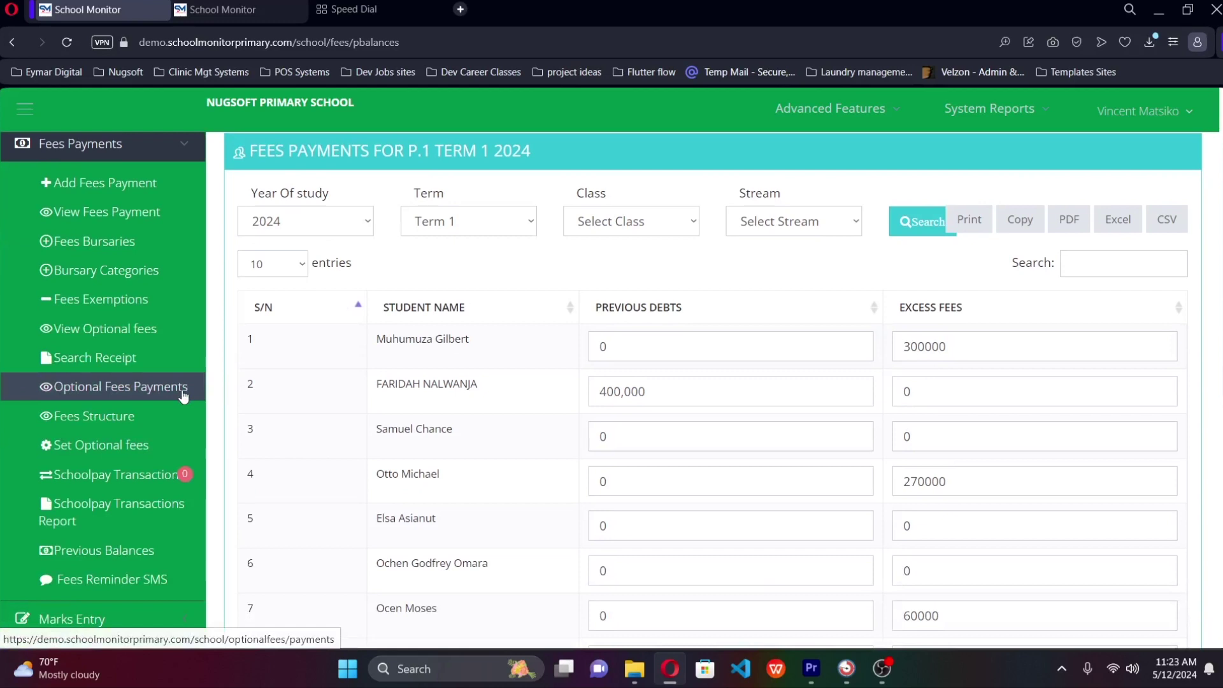
Step: Start a fees reminder SMS for class Primary One in Term 2
left_click(155, 590)
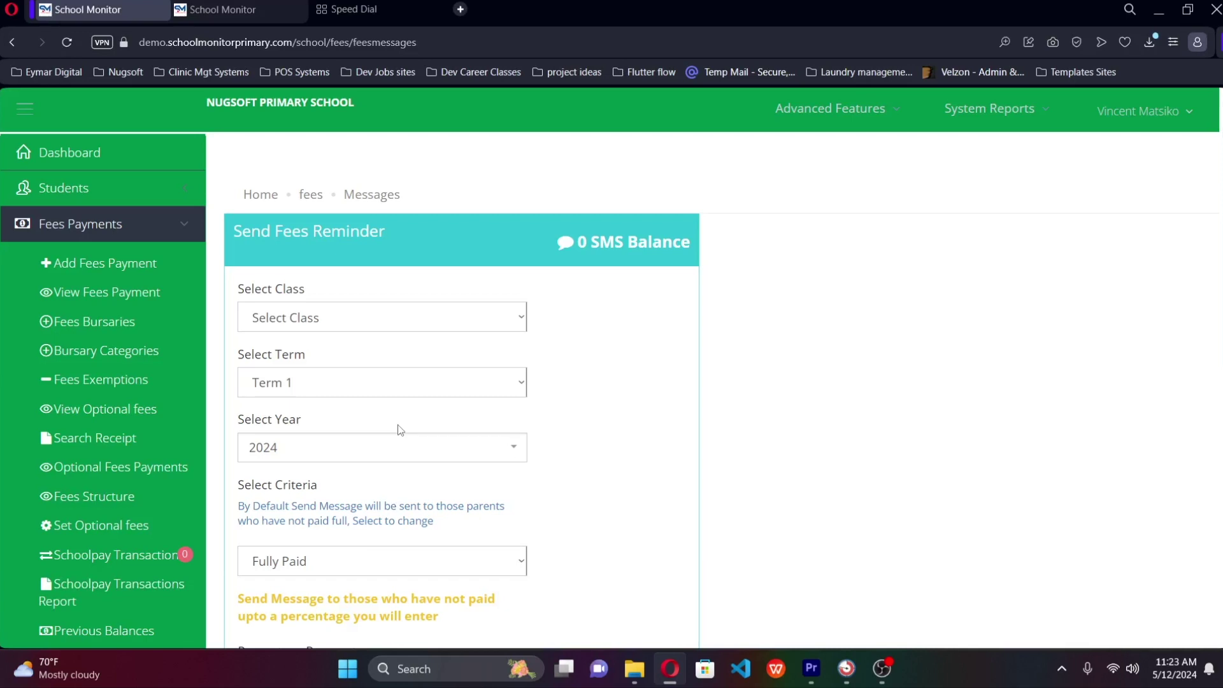
scroll(165, 497, "down", 1)
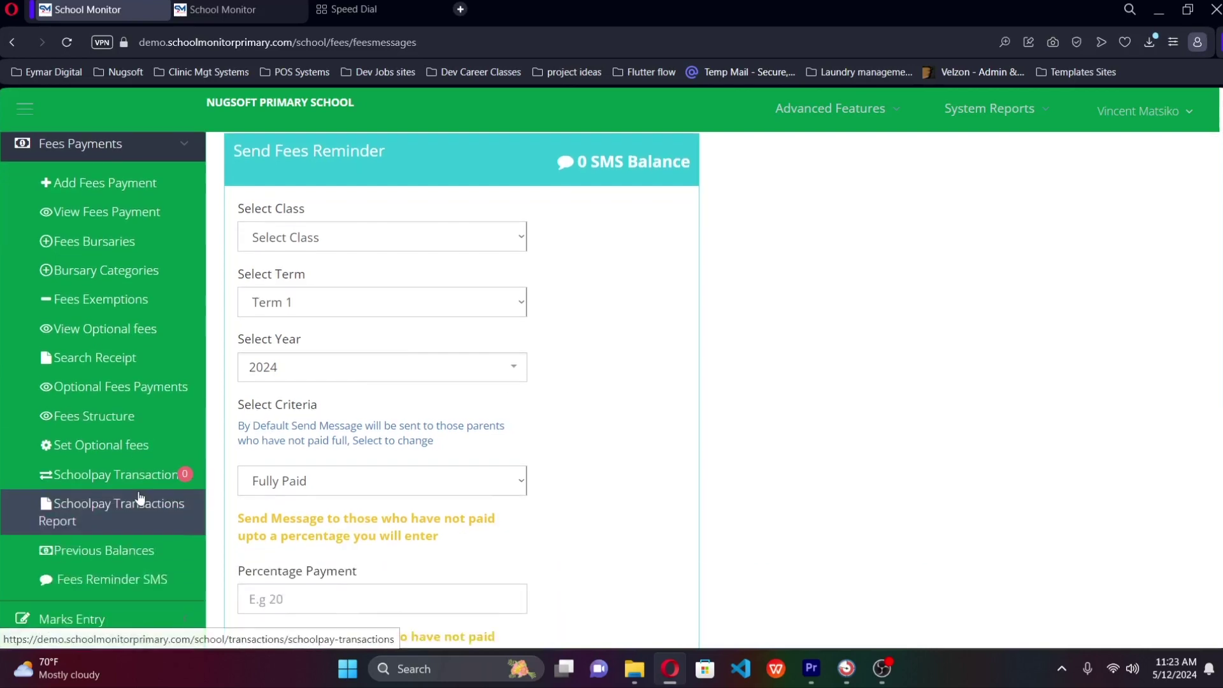
left_click(337, 247)
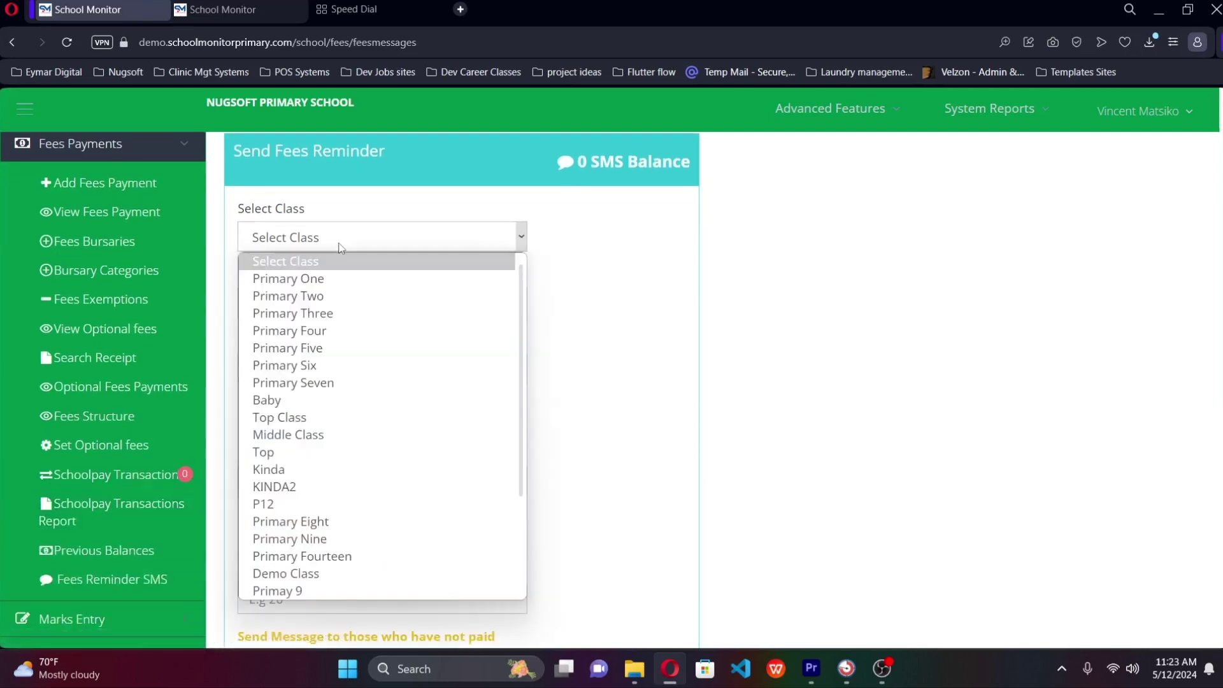
left_click(330, 284)
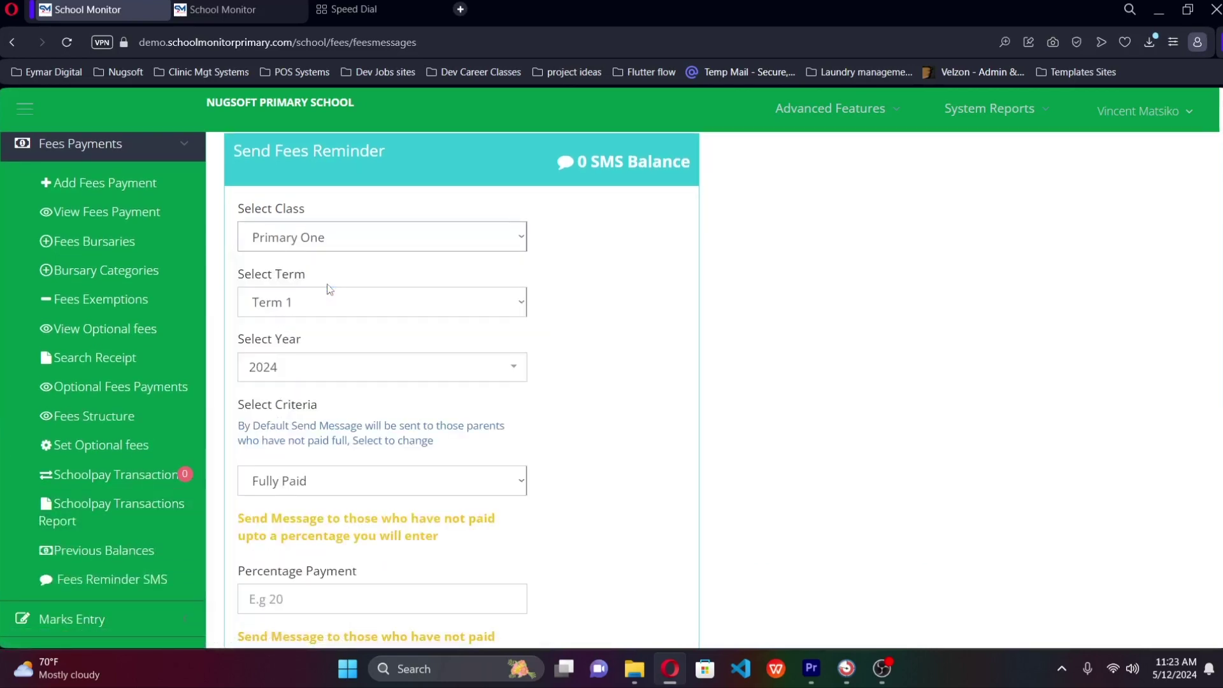
left_click(318, 305)
left_click(307, 341)
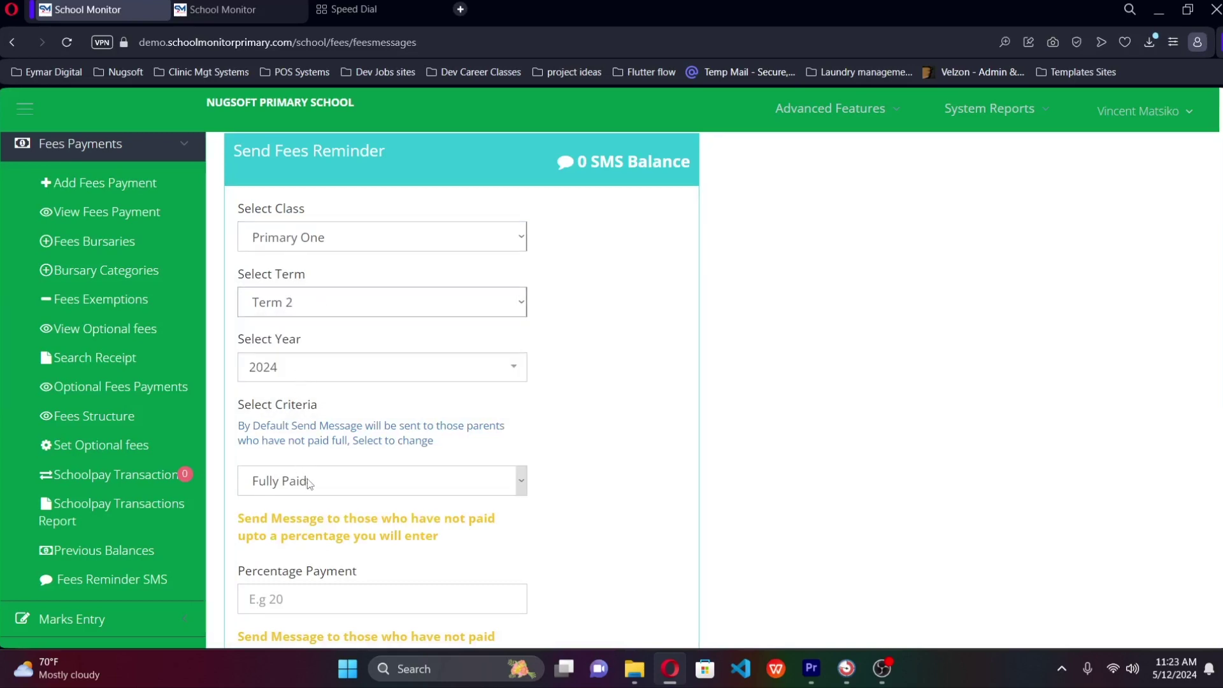
Step: Set the reminder criteria to Percentage Payment with 50 percent
scroll(309, 484, "down", 1)
left_click(331, 409)
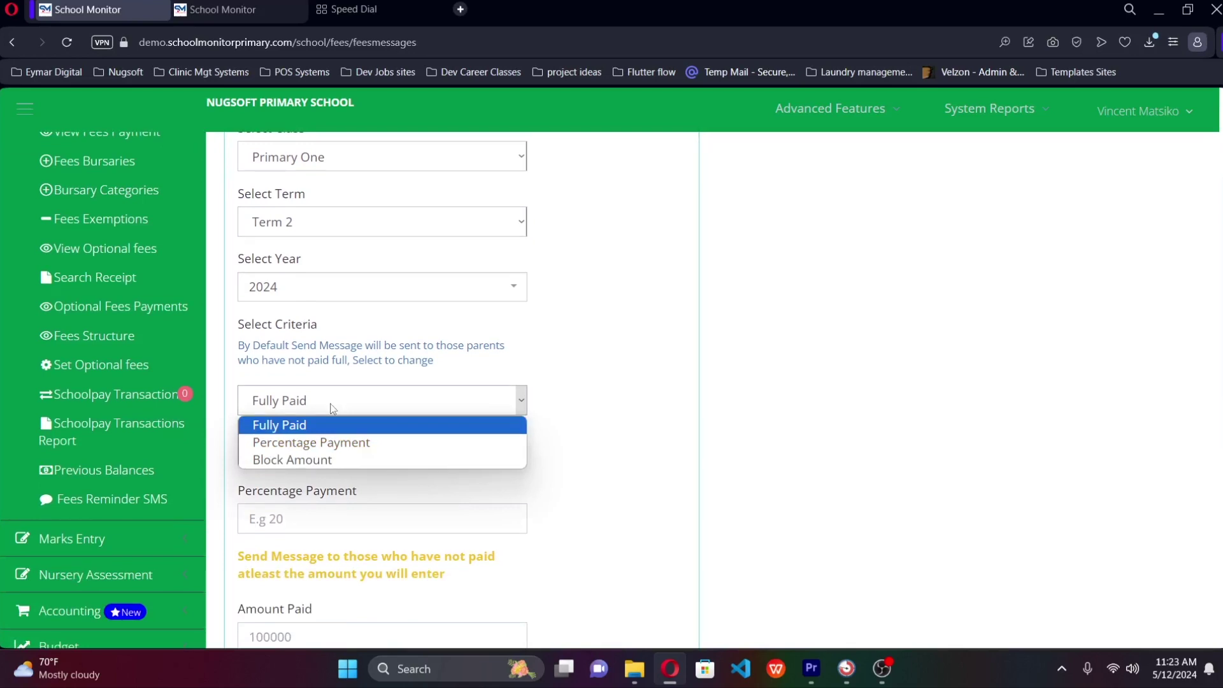
left_click(331, 442)
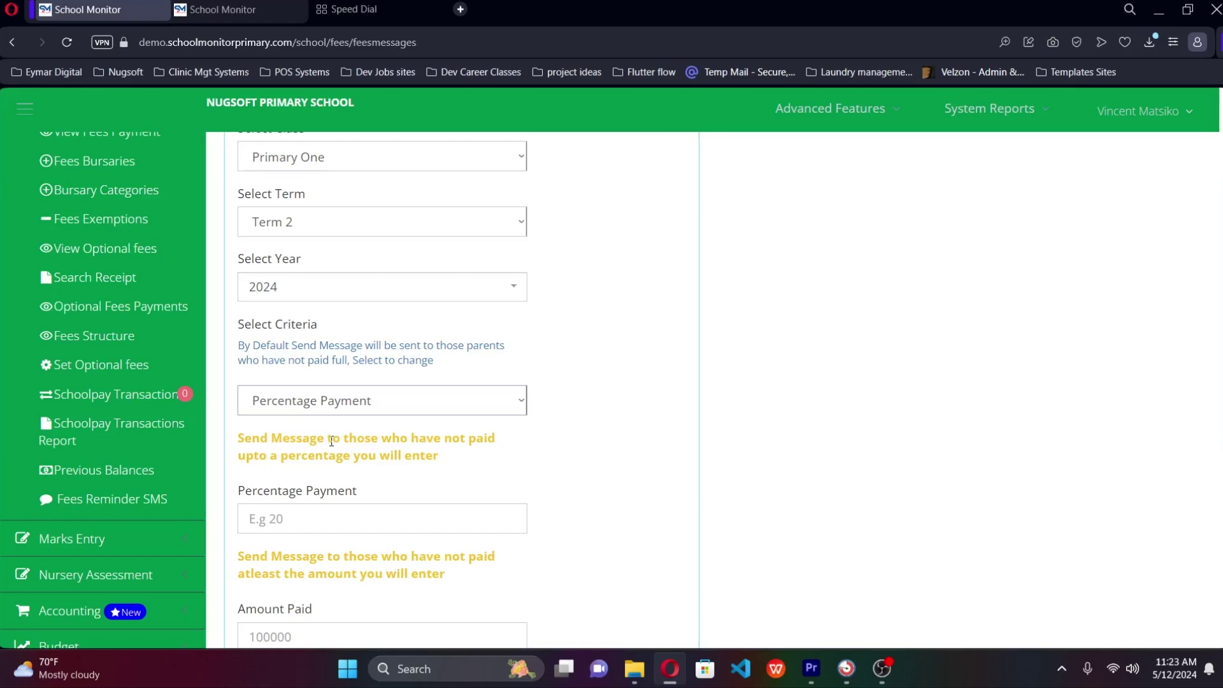
left_click(258, 516)
type("50")
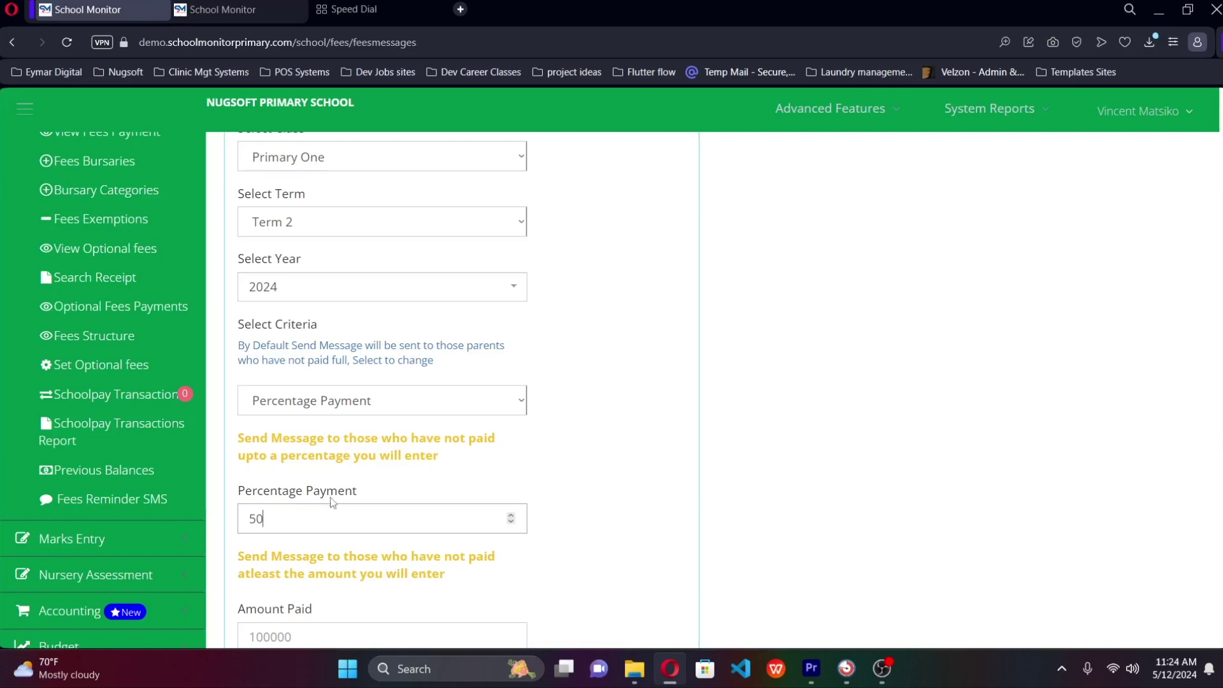
scroll(325, 503, "down", 1)
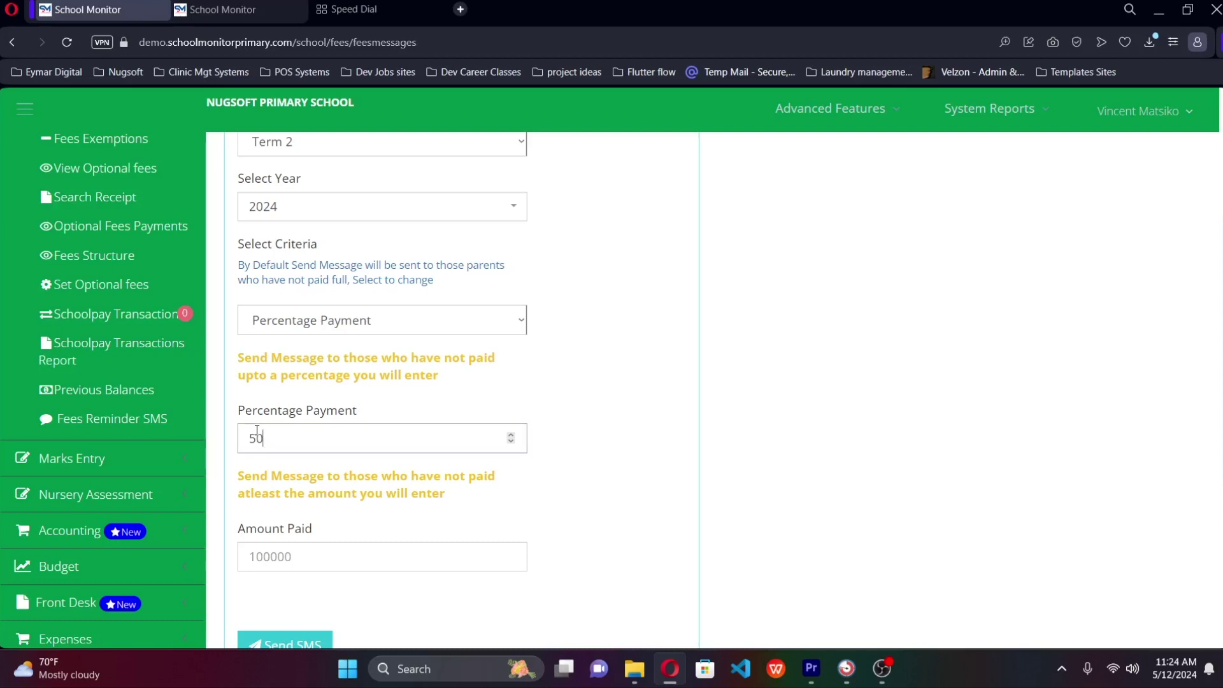
scroll(458, 344, "up", 2)
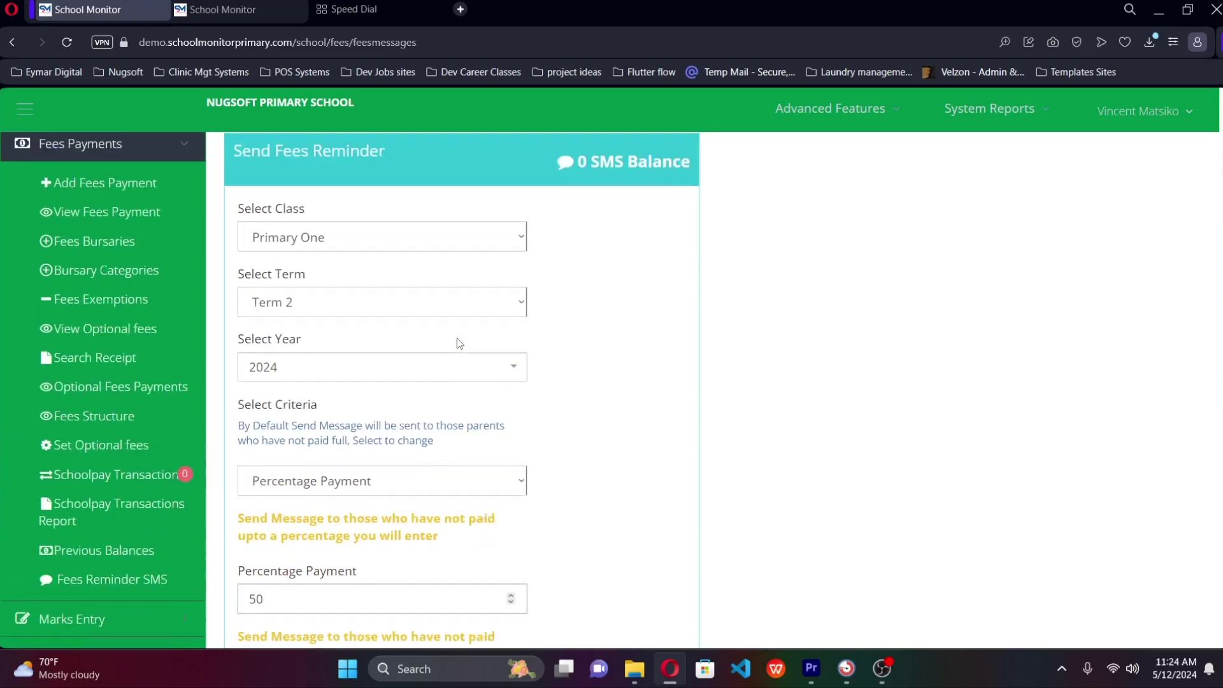
scroll(444, 346, "up", 1)
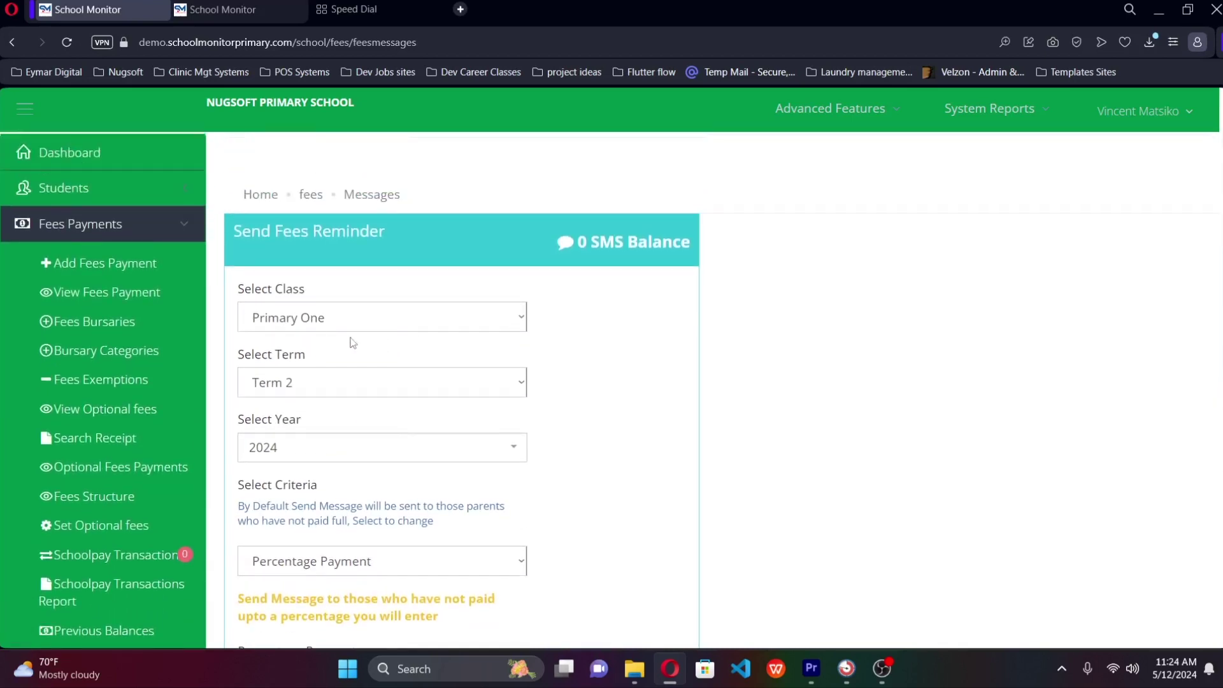